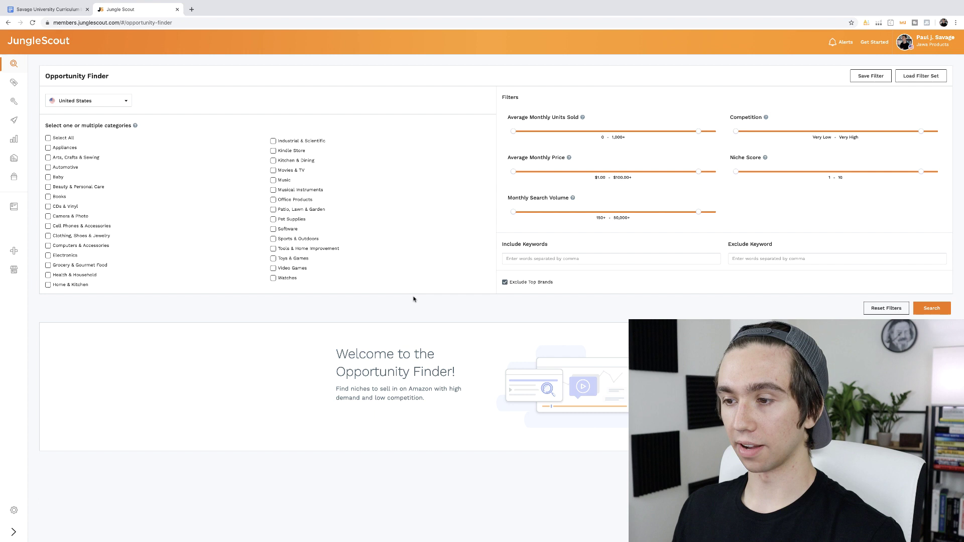
Tick Arts, Crafts & Sewing, Home & Kitchen, Industrial & Scientific, Patio, Office Products and Tools & Home Improvement
{"action": "left_click", "coordinate": [48, 158]}
{"action": "left_click", "coordinate": [48, 285]}
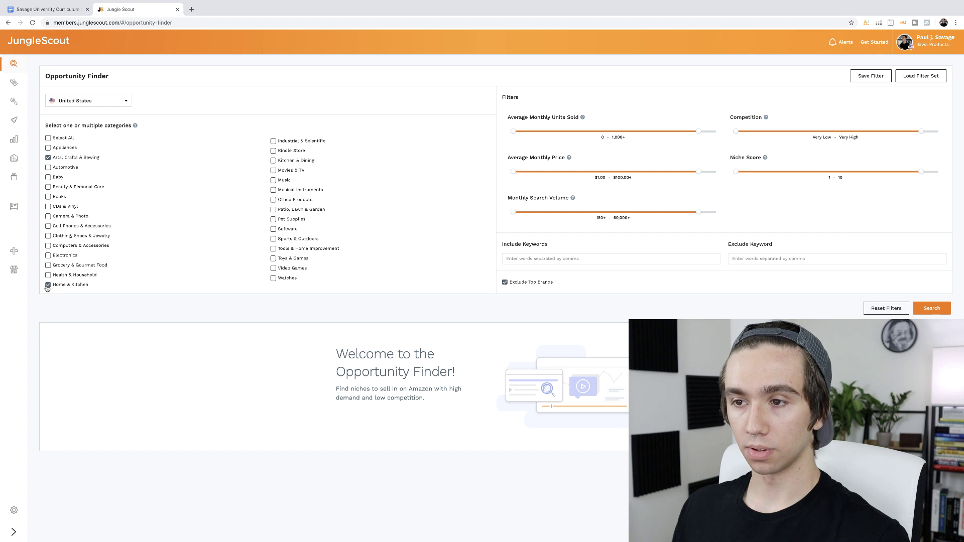
{"action": "left_click", "coordinate": [273, 141]}
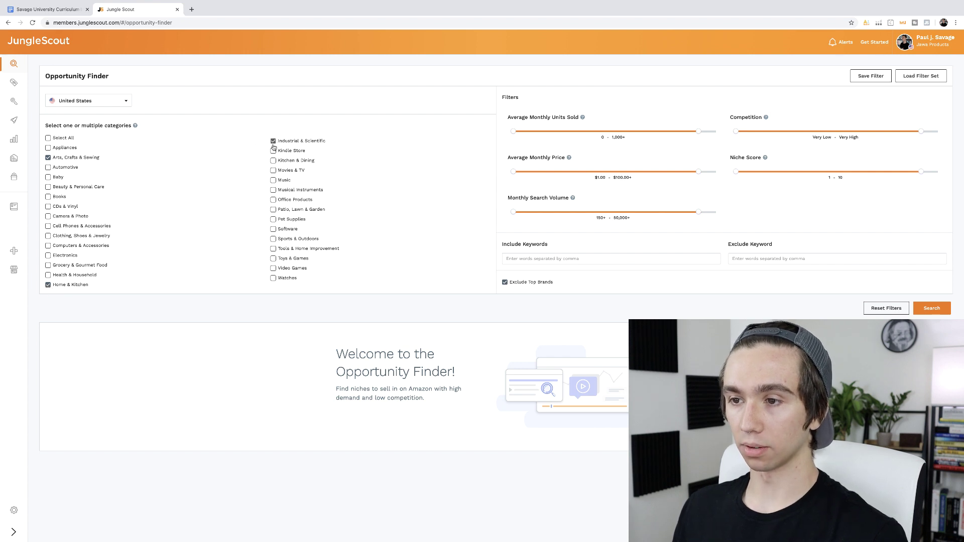
{"action": "left_click", "coordinate": [273, 210]}
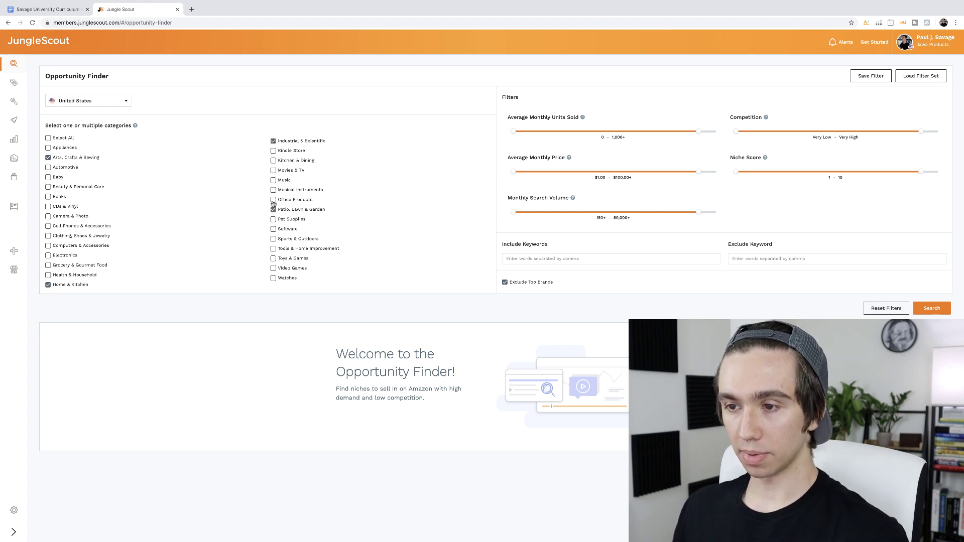
{"action": "left_click", "coordinate": [273, 200]}
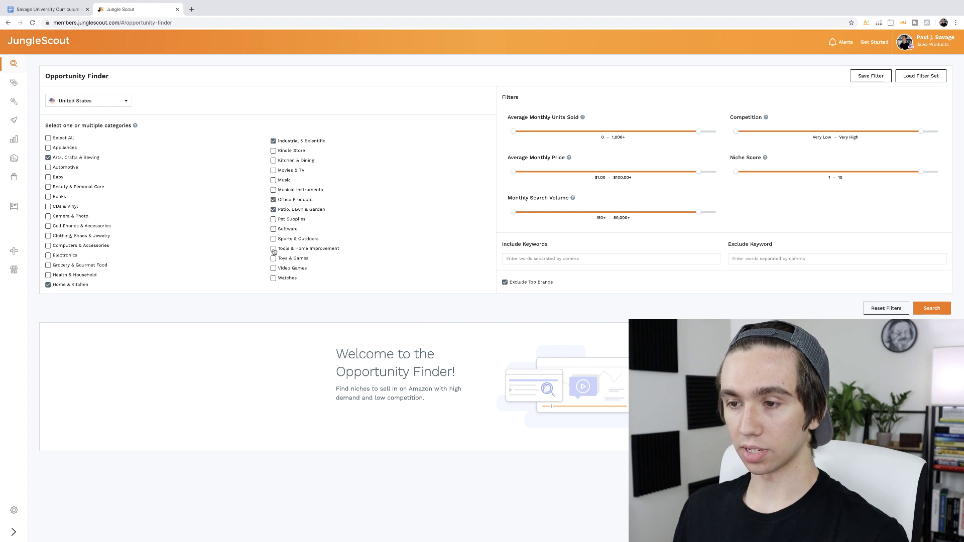
{"action": "left_click", "coordinate": [274, 249]}
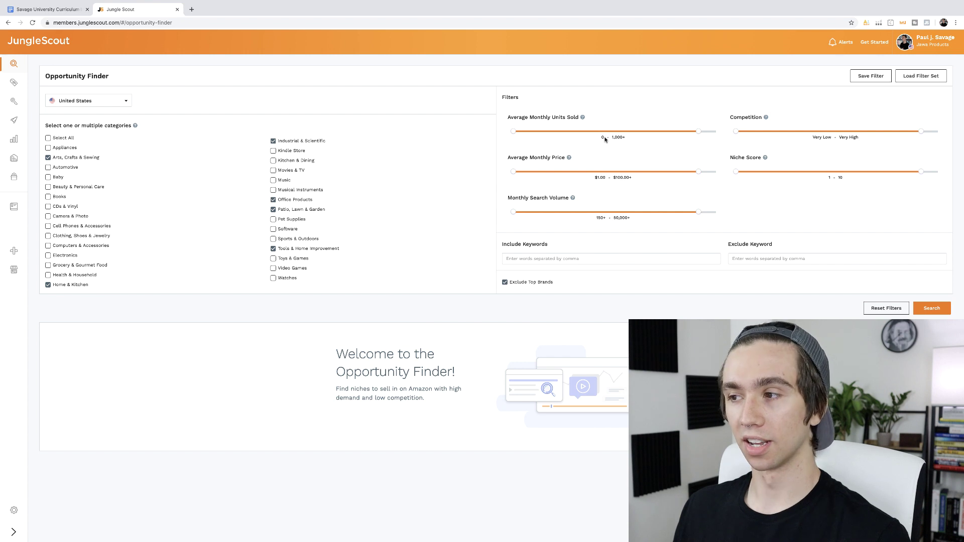
Enter 850 as the minimum Average Monthly Units Sold
{"action": "left_click", "coordinate": [602, 137]}
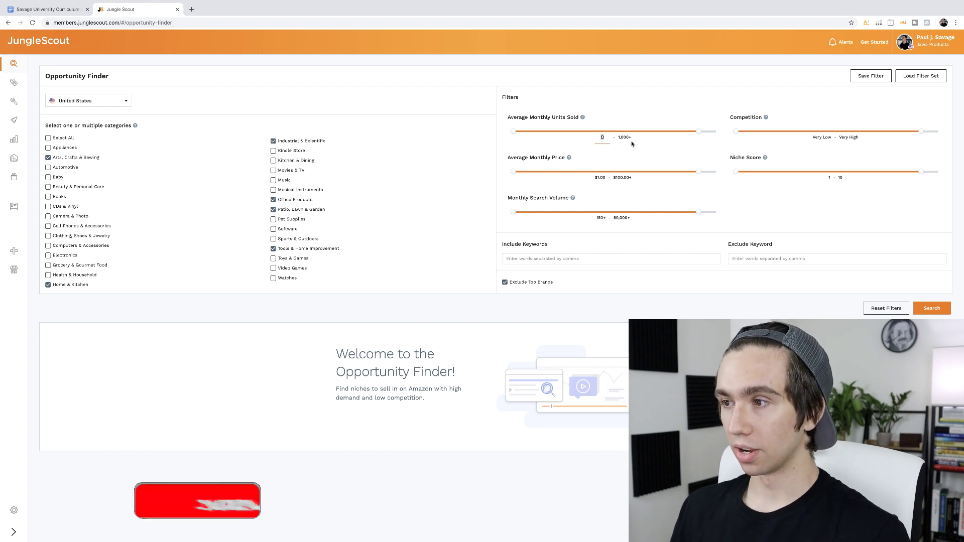
{"action": "type", "text": "850"}
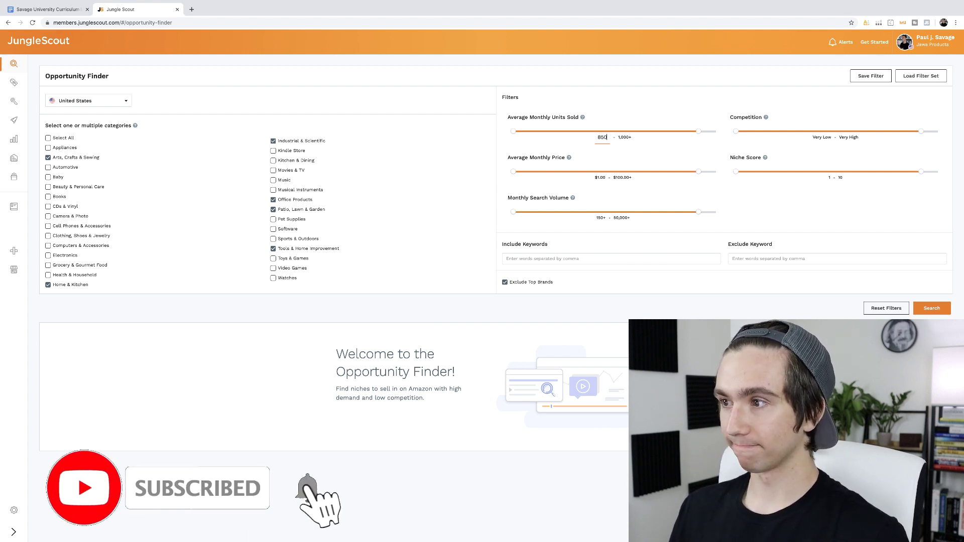
{"action": "key", "text": "Return"}
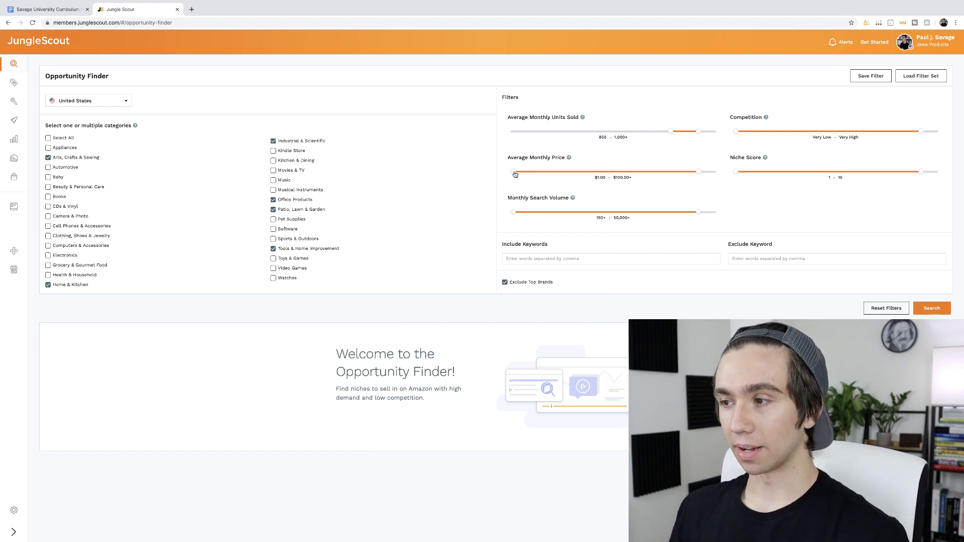
Set Average Monthly Price to $13–$60, search volume minimum to 1,569, and cap Competition at Medium
{"action": "left_click_drag", "start_coordinate": [515, 174], "coordinate": [536, 174]}
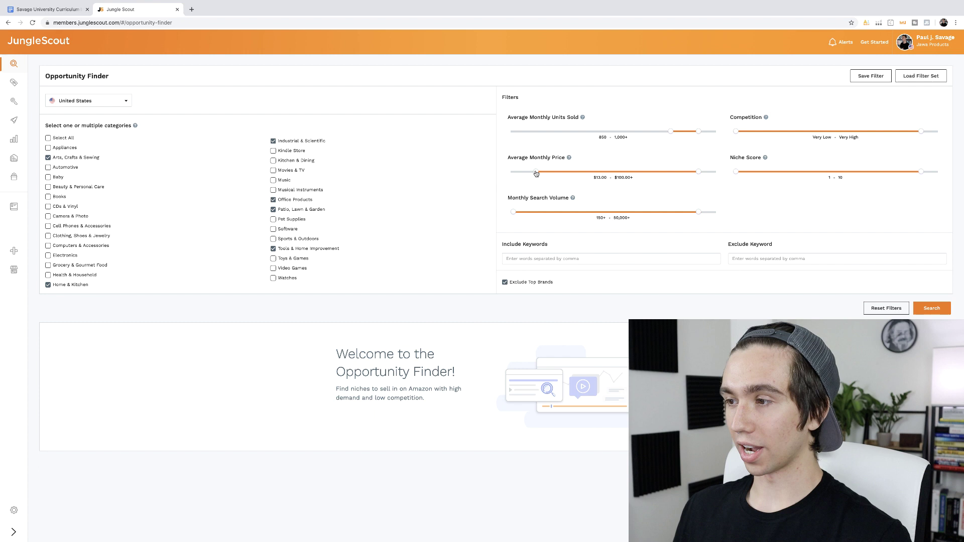
{"action": "left_click_drag", "start_coordinate": [699, 172], "coordinate": [623, 173]}
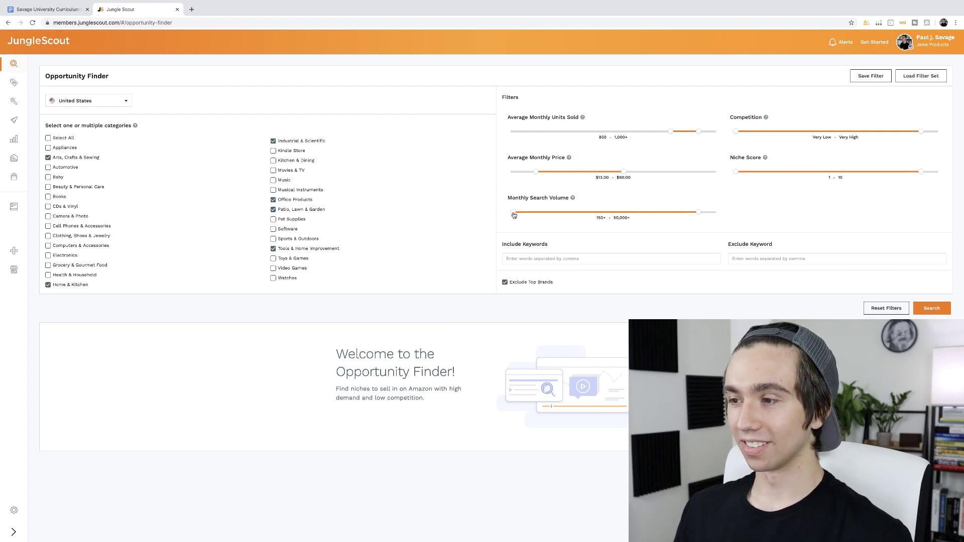
{"action": "mouse_move", "coordinate": [513, 211]}
{"action": "left_mouse_down"}
{"action": "mouse_move", "coordinate": [530, 213]}
{"action": "mouse_move", "coordinate": [518, 217]}
{"action": "left_mouse_up"}
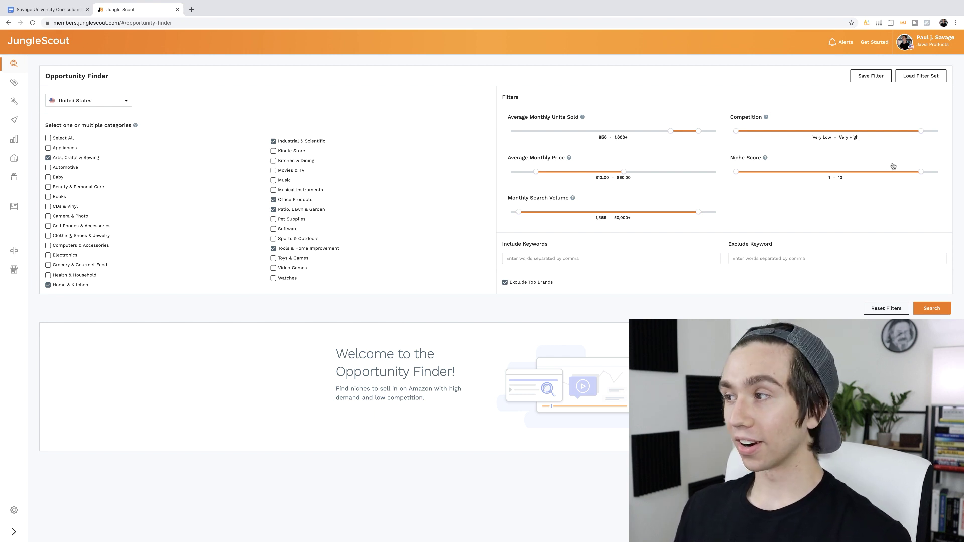
{"action": "left_click_drag", "start_coordinate": [920, 131], "coordinate": [821, 145]}
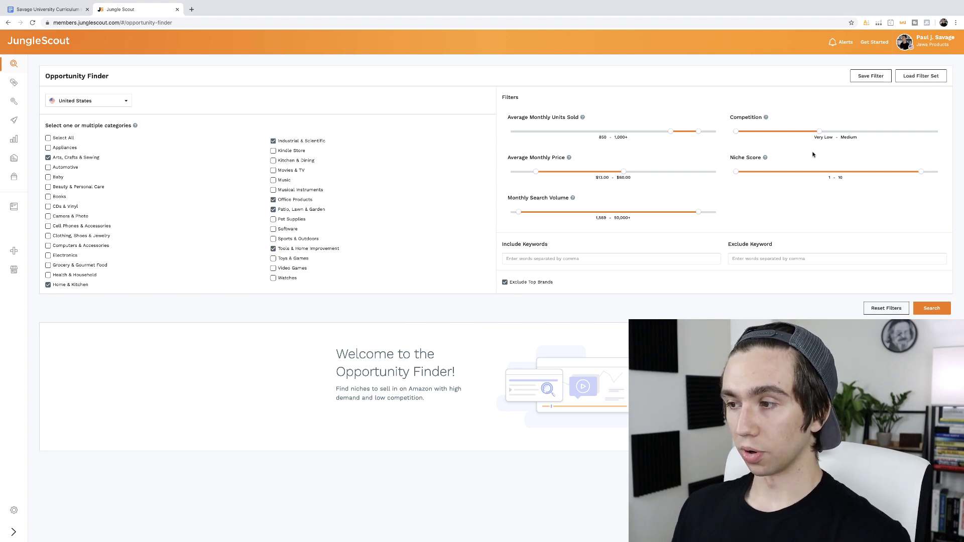
{"action": "left_click", "coordinate": [937, 308]}
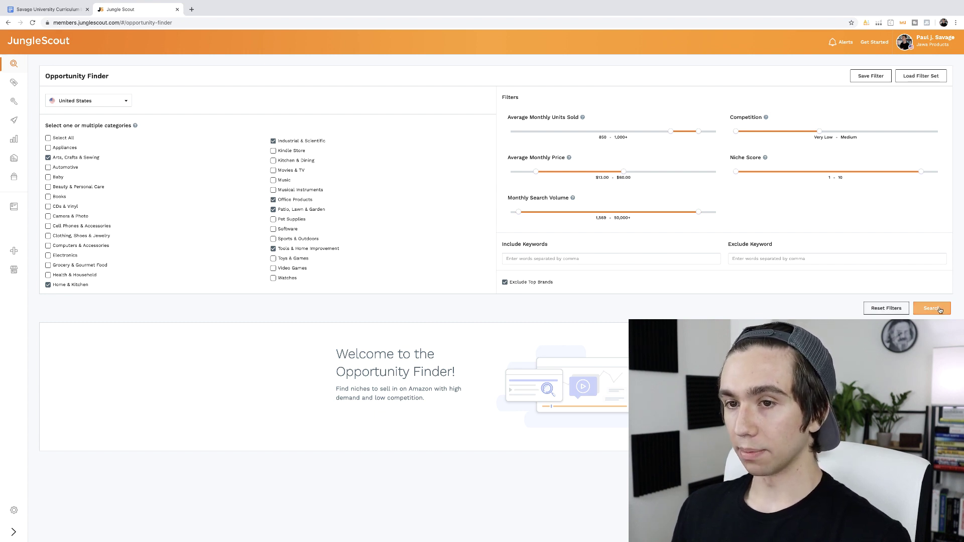
Search and sort the 1,538 matching niches by Niche Score, lowest first
{"action": "left_click", "coordinate": [939, 310]}
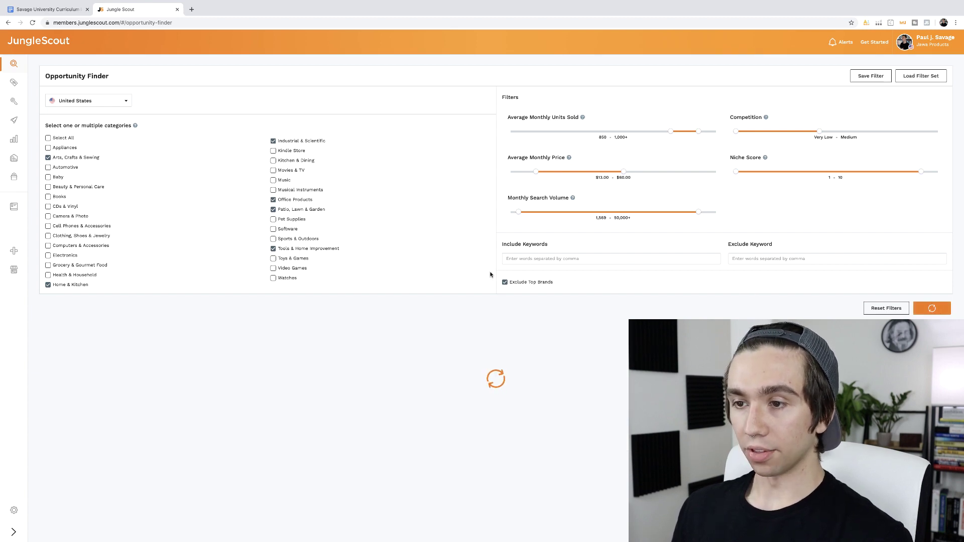
{"action": "scroll", "coordinate": [497, 275], "scroll_direction": "down", "scroll_amount": 4}
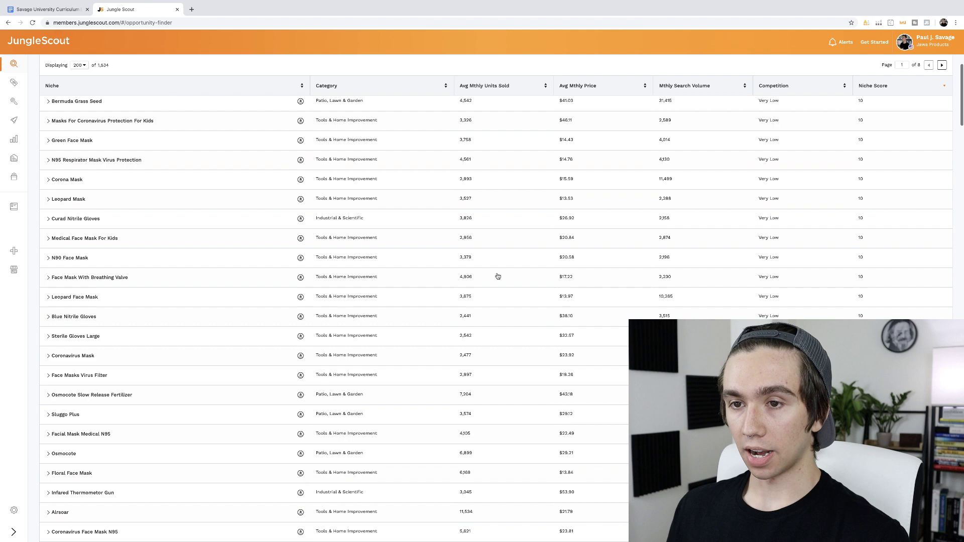
{"action": "scroll", "coordinate": [800, 181], "scroll_direction": "up", "scroll_amount": 5}
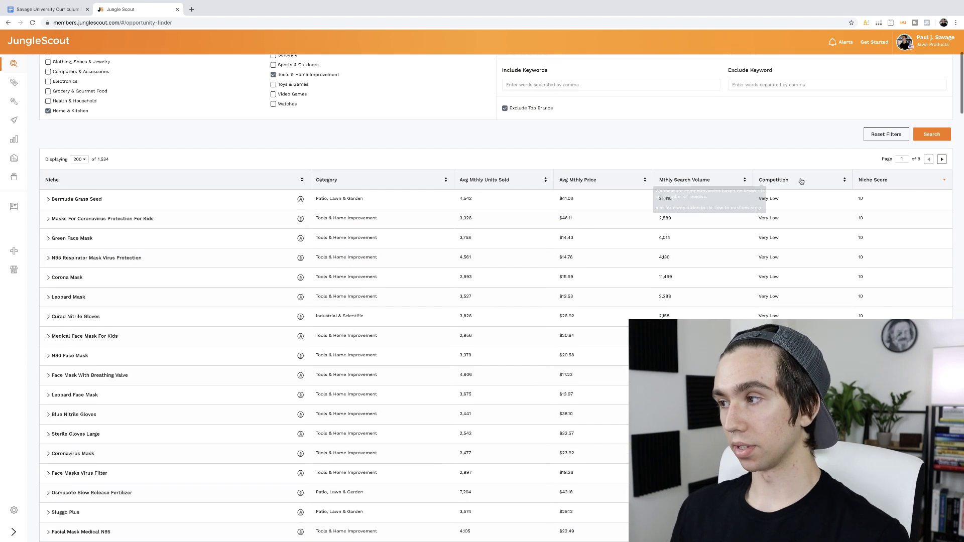
{"action": "left_click", "coordinate": [886, 197]}
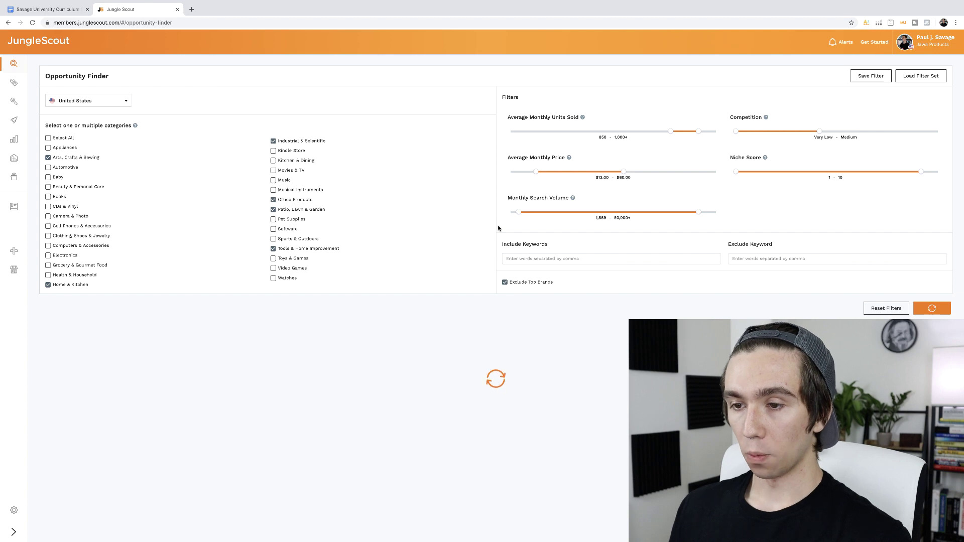
{"action": "scroll", "coordinate": [499, 228], "scroll_direction": "down", "scroll_amount": 5}
{"action": "scroll", "coordinate": [498, 228], "scroll_direction": "up", "scroll_amount": 1}
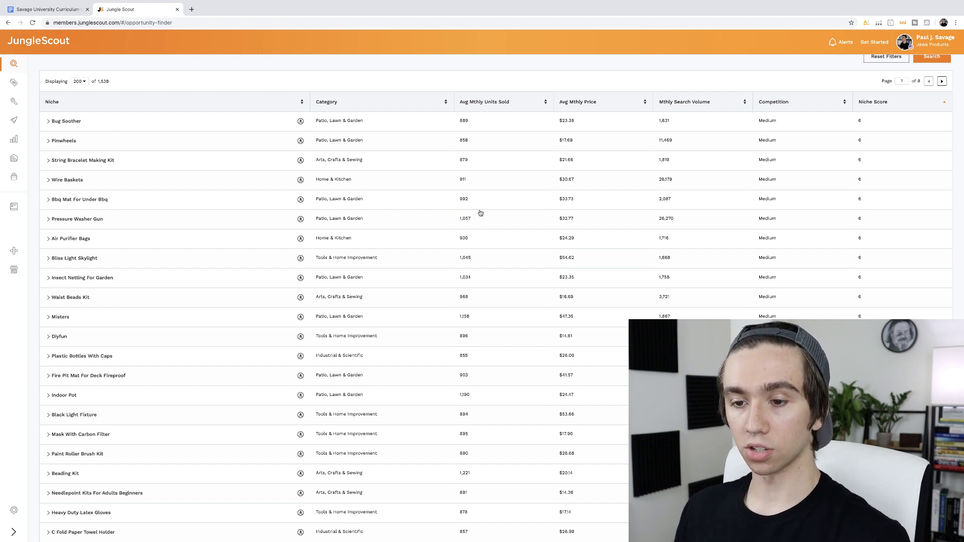
{"action": "scroll", "coordinate": [468, 218], "scroll_direction": "down", "scroll_amount": 1}
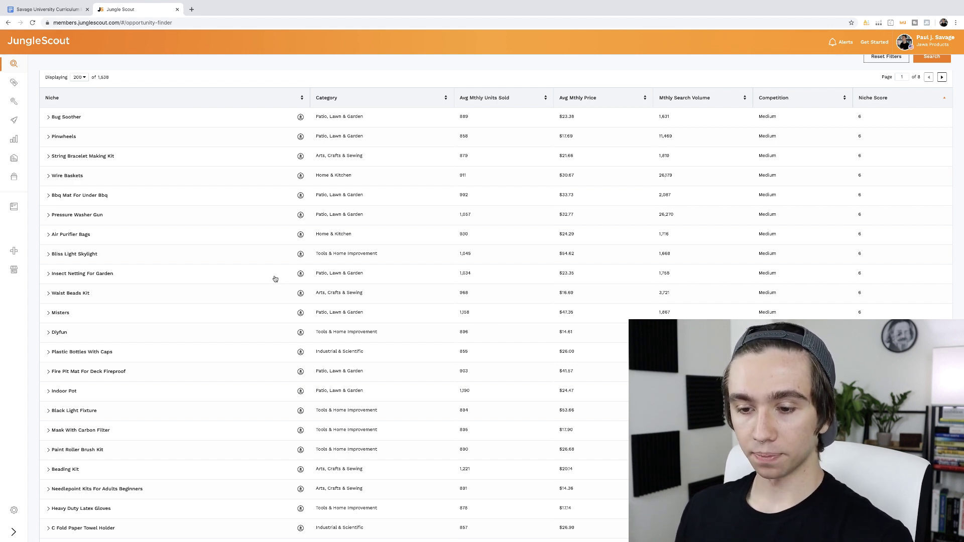
{"action": "left_click", "coordinate": [301, 451]}
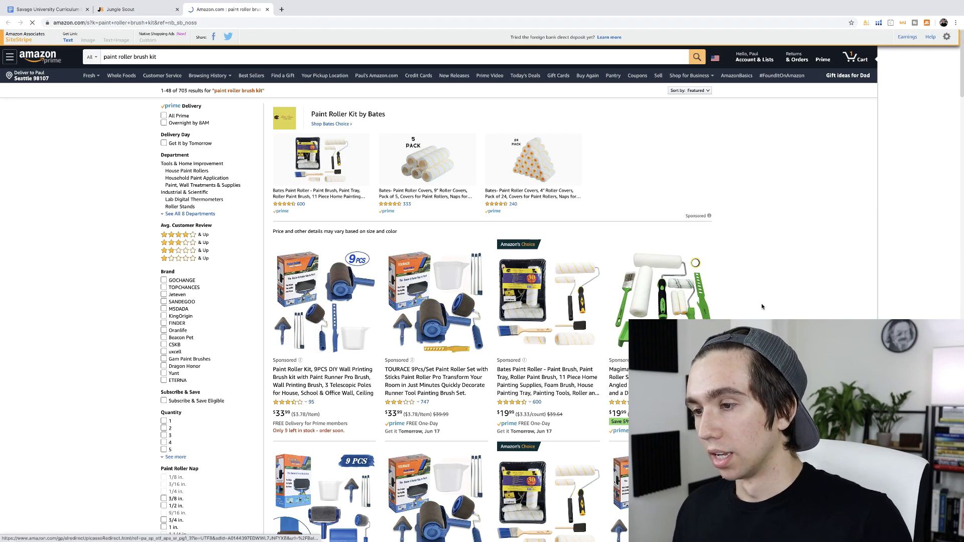
{"action": "scroll", "coordinate": [795, 299], "scroll_direction": "down", "scroll_amount": 1}
{"action": "scroll", "coordinate": [795, 298], "scroll_direction": "down", "scroll_amount": 5}
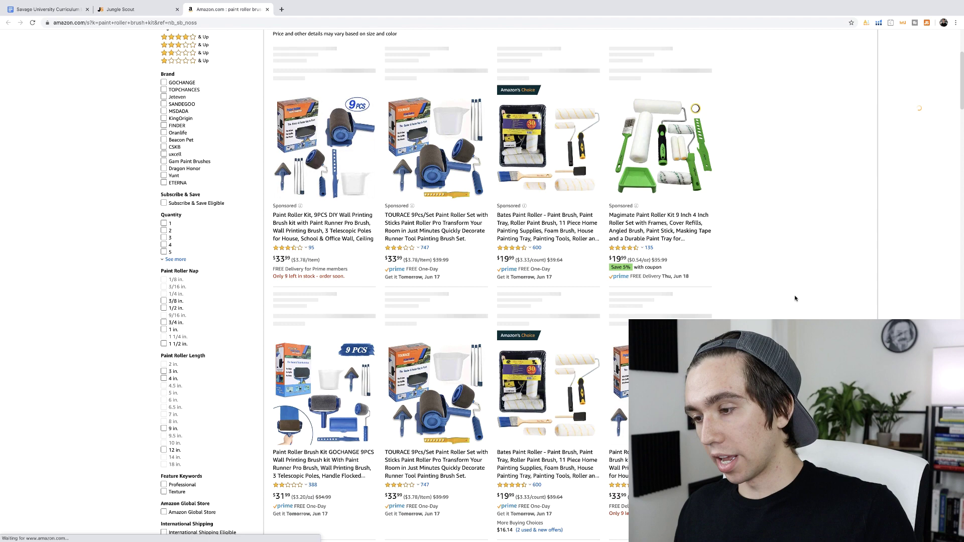
{"action": "scroll", "coordinate": [793, 298], "scroll_direction": "down", "scroll_amount": 2}
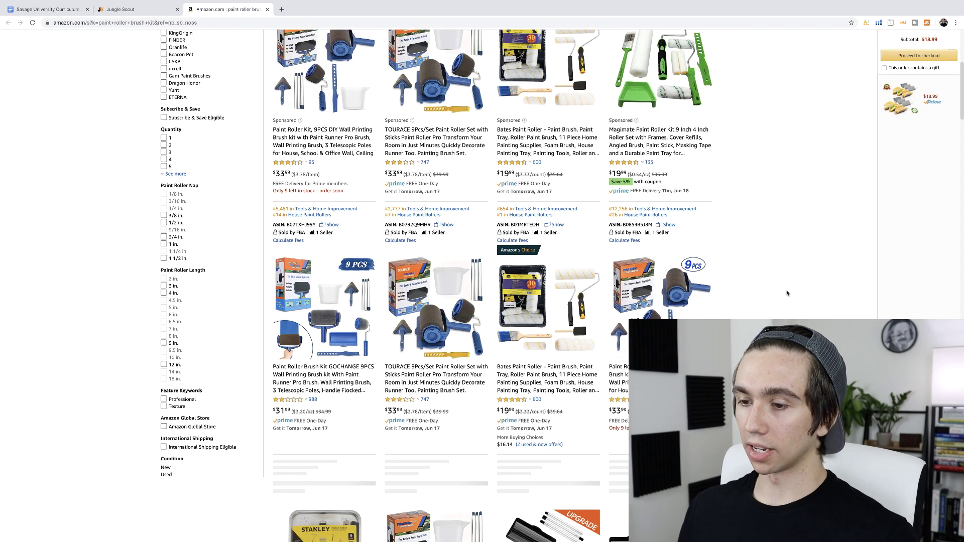
{"action": "scroll", "coordinate": [787, 298], "scroll_direction": "down", "scroll_amount": 1}
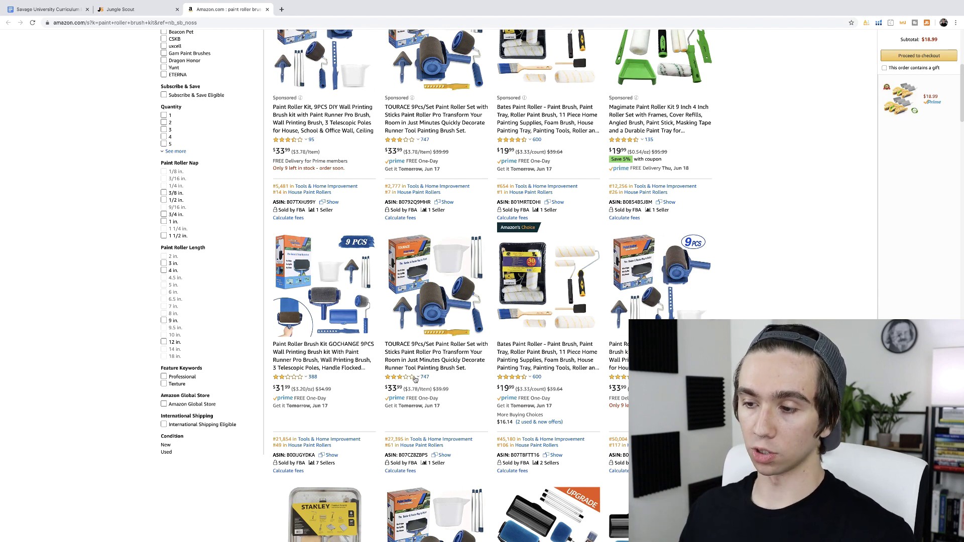
{"action": "scroll", "coordinate": [362, 404], "scroll_direction": "down", "scroll_amount": 10}
{"action": "scroll", "coordinate": [722, 224], "scroll_direction": "down", "scroll_amount": 6}
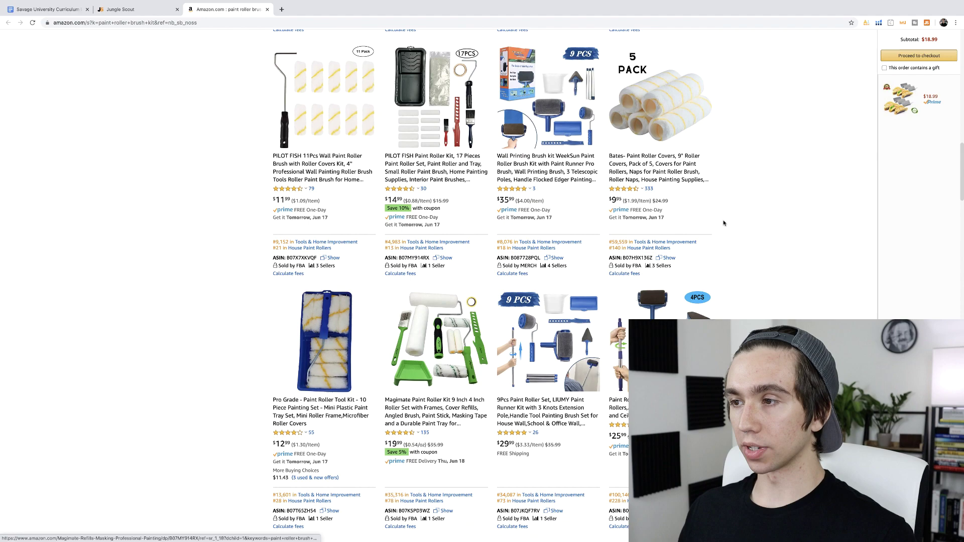
{"action": "scroll", "coordinate": [726, 226], "scroll_direction": "down", "scroll_amount": 8}
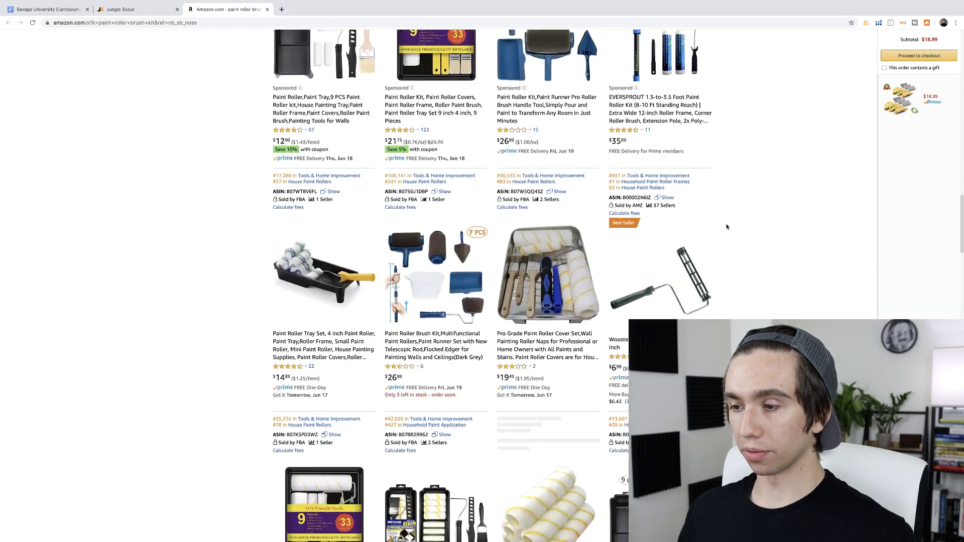
{"action": "scroll", "coordinate": [726, 227], "scroll_direction": "down", "scroll_amount": 4}
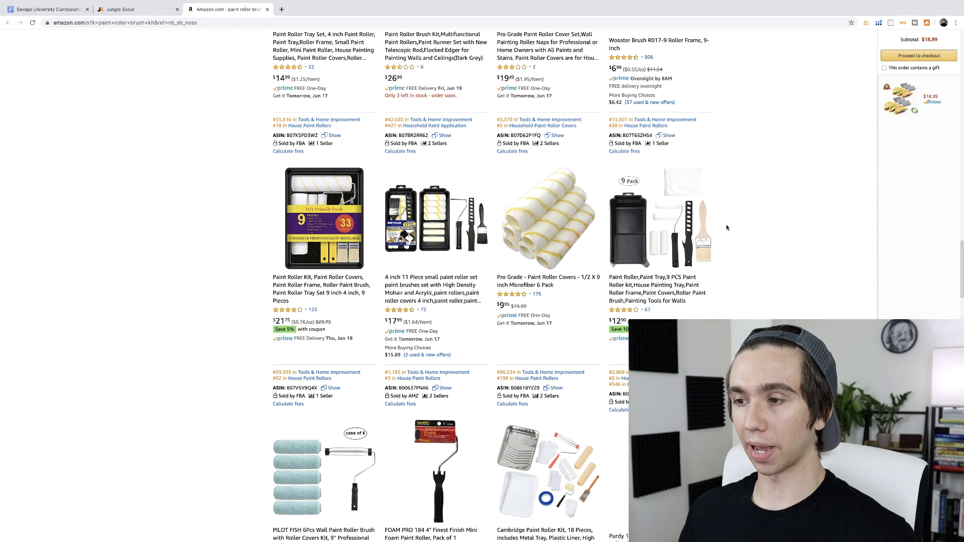
{"action": "scroll", "coordinate": [726, 227], "scroll_direction": "down", "scroll_amount": 3}
{"action": "scroll", "coordinate": [726, 229], "scroll_direction": "down", "scroll_amount": 6}
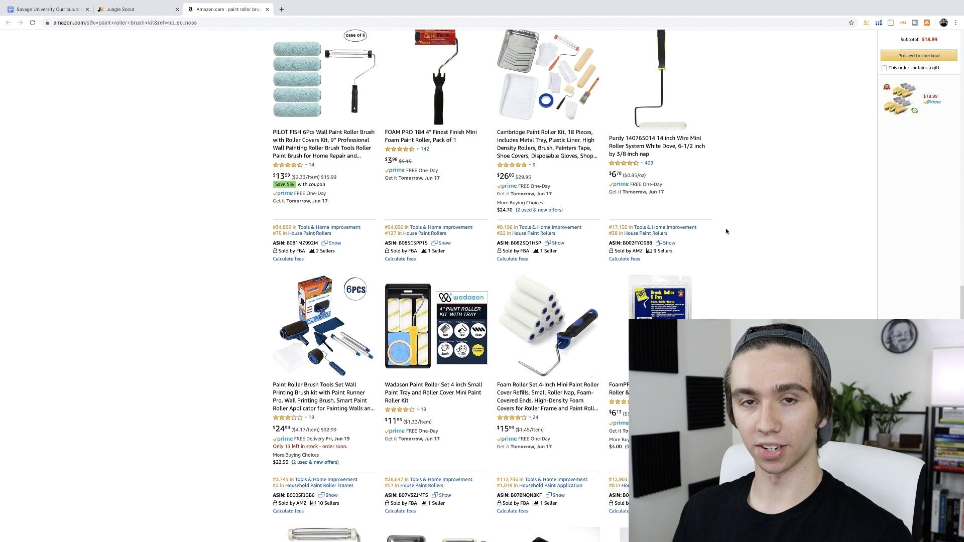
{"action": "scroll", "coordinate": [757, 239], "scroll_direction": "down", "scroll_amount": 6}
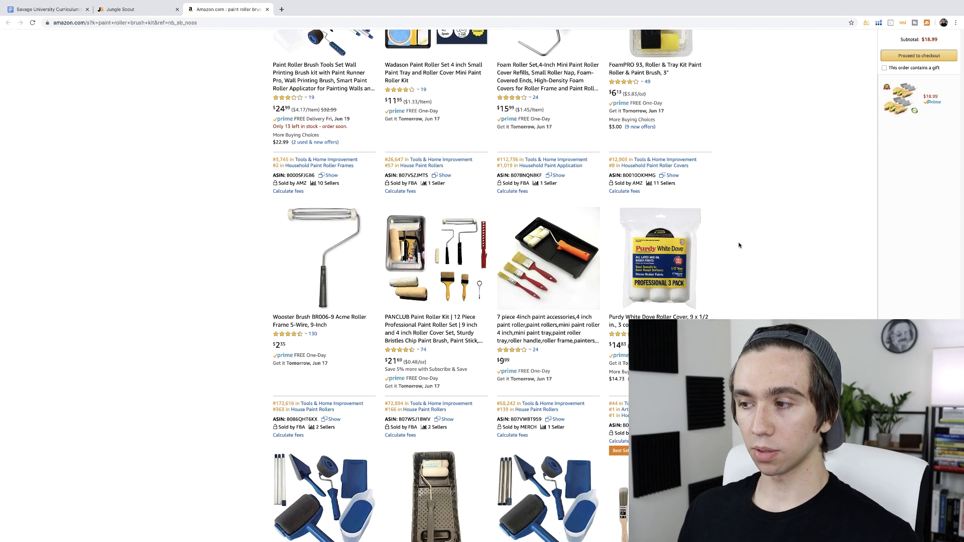
{"action": "scroll", "coordinate": [739, 245], "scroll_direction": "down", "scroll_amount": 5}
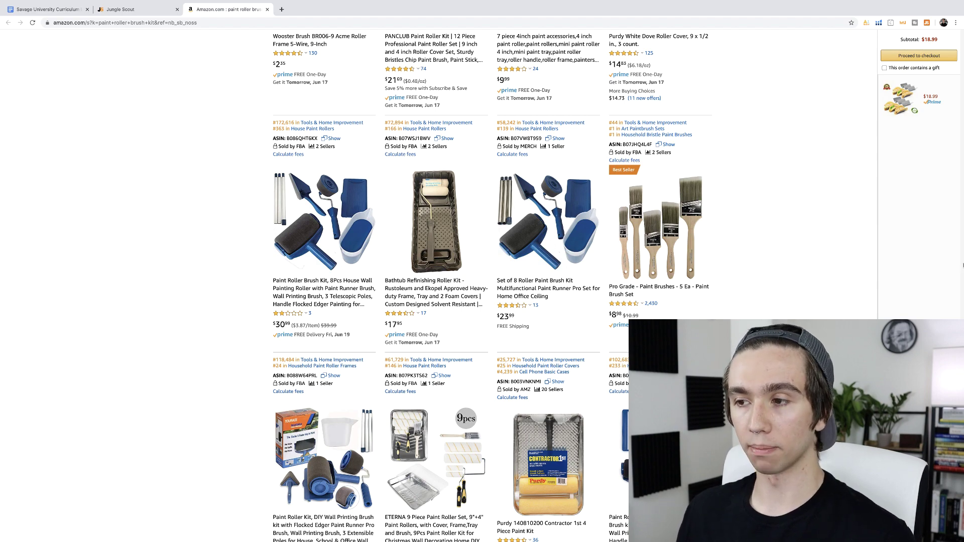
{"action": "scroll", "coordinate": [776, 273], "scroll_direction": "down", "scroll_amount": 5}
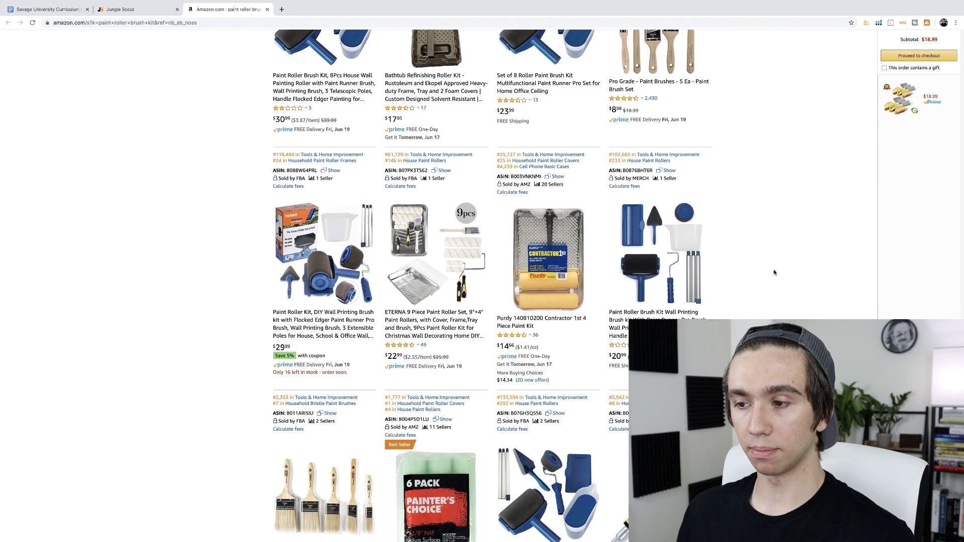
{"action": "scroll", "coordinate": [774, 273], "scroll_direction": "down", "scroll_amount": 4}
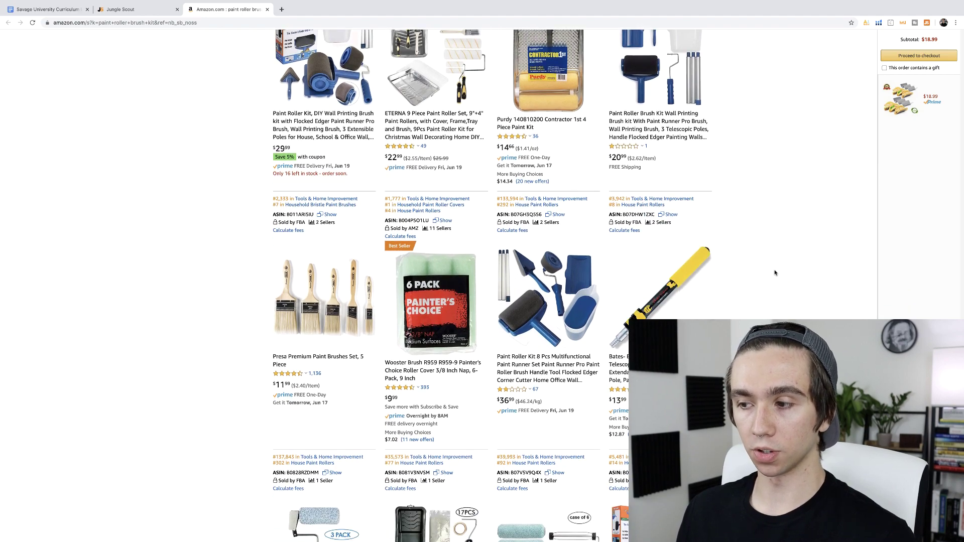
{"action": "scroll", "coordinate": [775, 273], "scroll_direction": "down", "scroll_amount": 2}
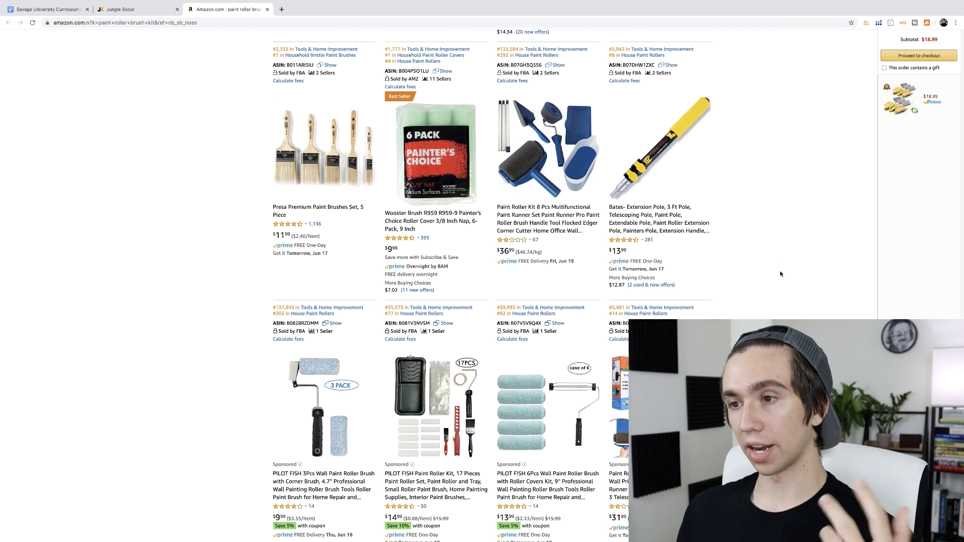
{"action": "scroll", "coordinate": [778, 273], "scroll_direction": "up", "scroll_amount": 20}
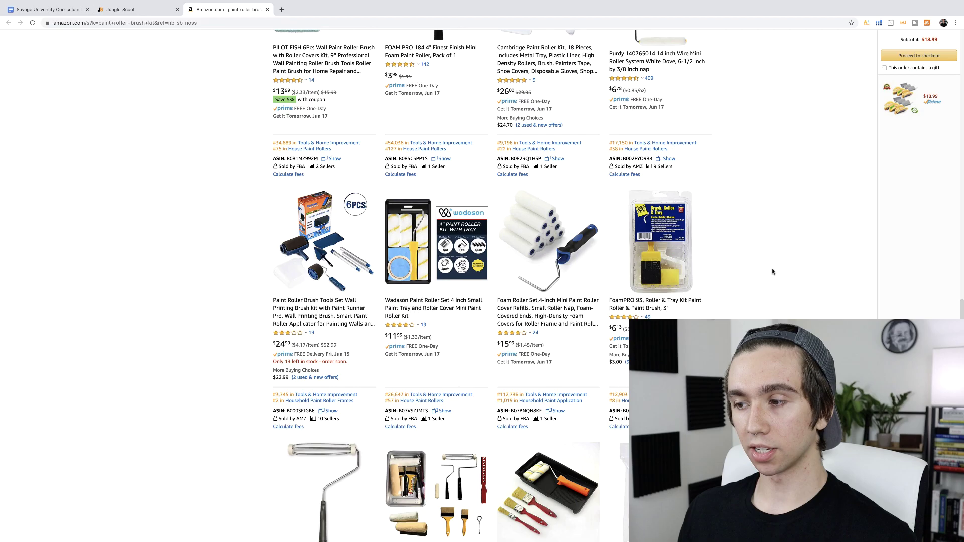
{"action": "scroll", "coordinate": [772, 271], "scroll_direction": "up", "scroll_amount": 8}
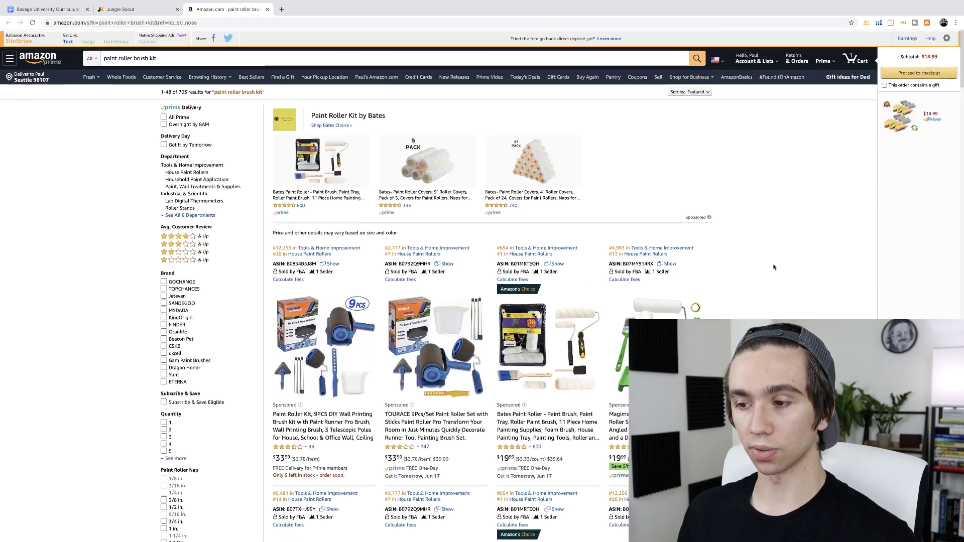
{"action": "scroll", "coordinate": [772, 269], "scroll_direction": "down", "scroll_amount": 3}
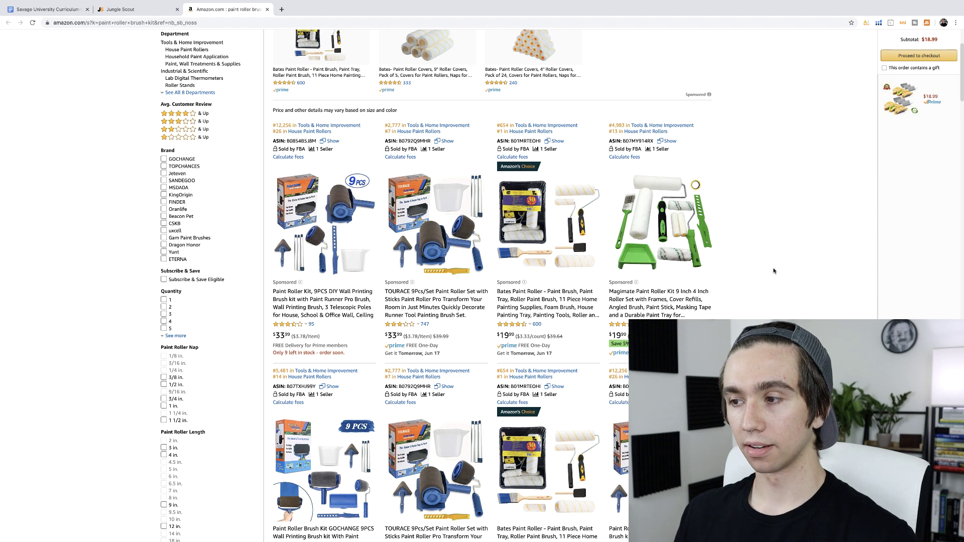
{"action": "scroll", "coordinate": [773, 271], "scroll_direction": "down", "scroll_amount": 2}
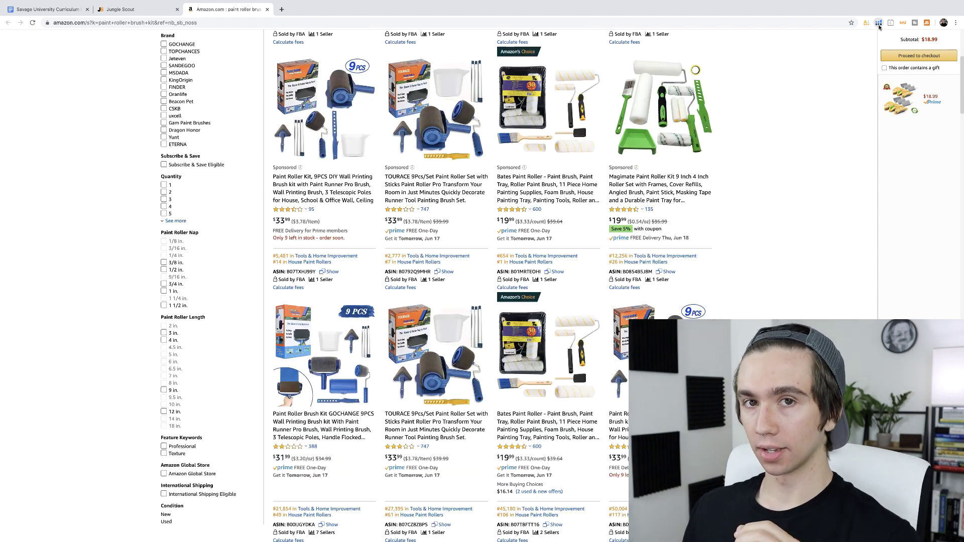
{"action": "left_click", "coordinate": [865, 23]}
{"action": "left_click", "coordinate": [773, 70]}
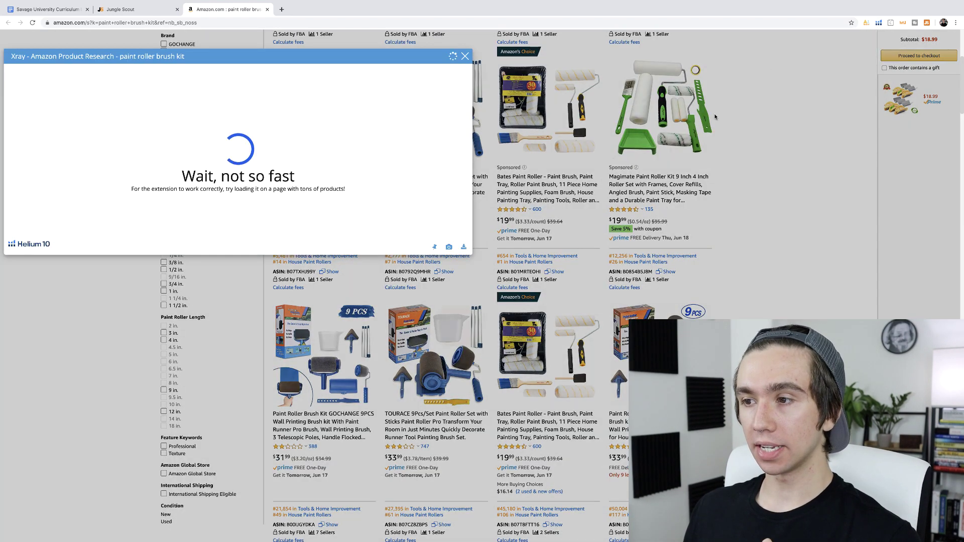
{"action": "left_click_drag", "start_coordinate": [356, 55], "coordinate": [550, 68]}
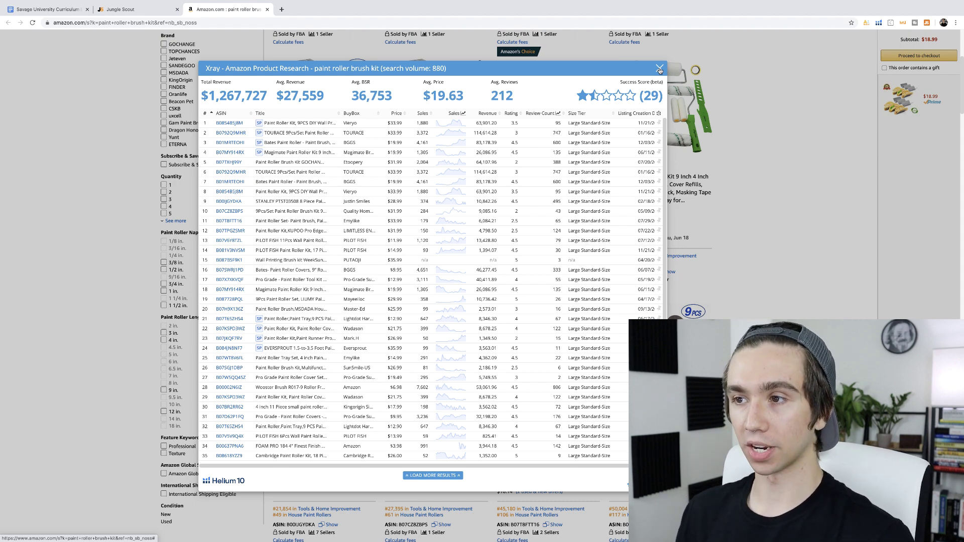
{"action": "left_click", "coordinate": [659, 70]}
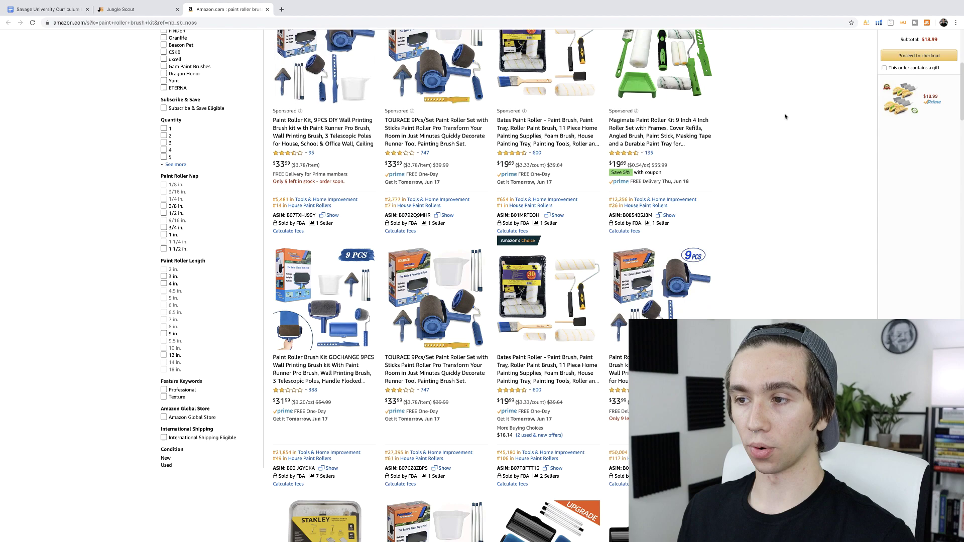
{"action": "scroll", "coordinate": [784, 116], "scroll_direction": "up", "scroll_amount": 6}
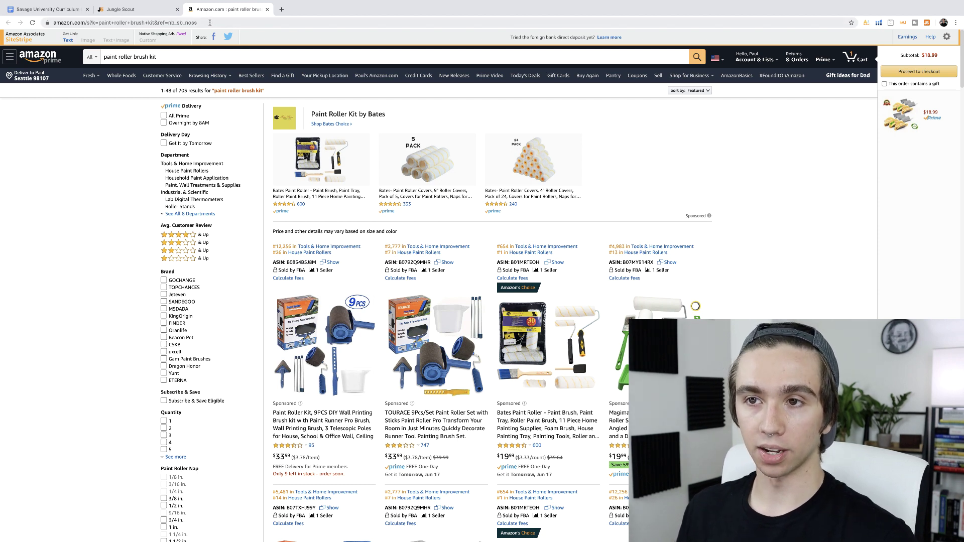
{"action": "left_click", "coordinate": [126, 9]}
Scroll to Auger Drill Bit For Planting and open its Amazon search results
{"action": "scroll", "coordinate": [201, 146], "scroll_direction": "down", "scroll_amount": 4}
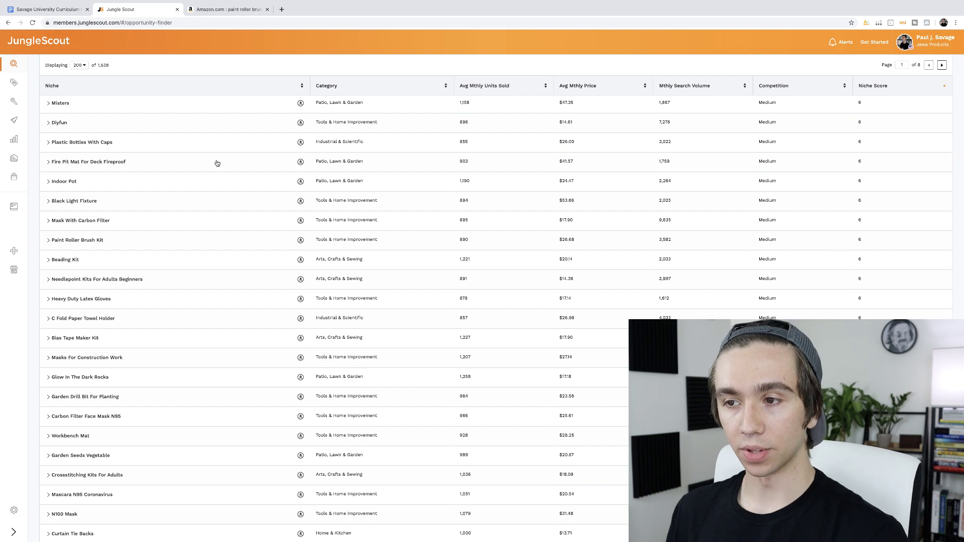
{"action": "scroll", "coordinate": [218, 165], "scroll_direction": "down", "scroll_amount": 2}
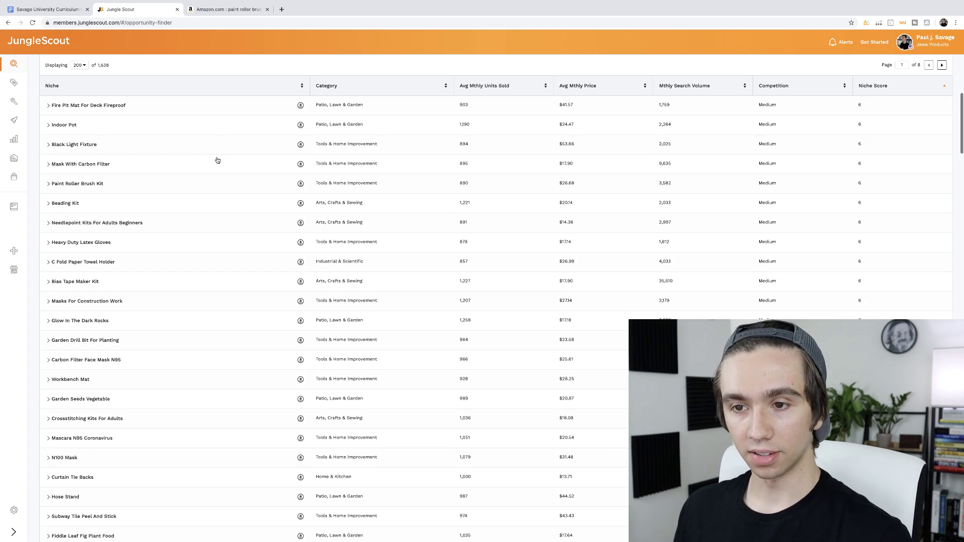
{"action": "scroll", "coordinate": [223, 167], "scroll_direction": "down", "scroll_amount": 1}
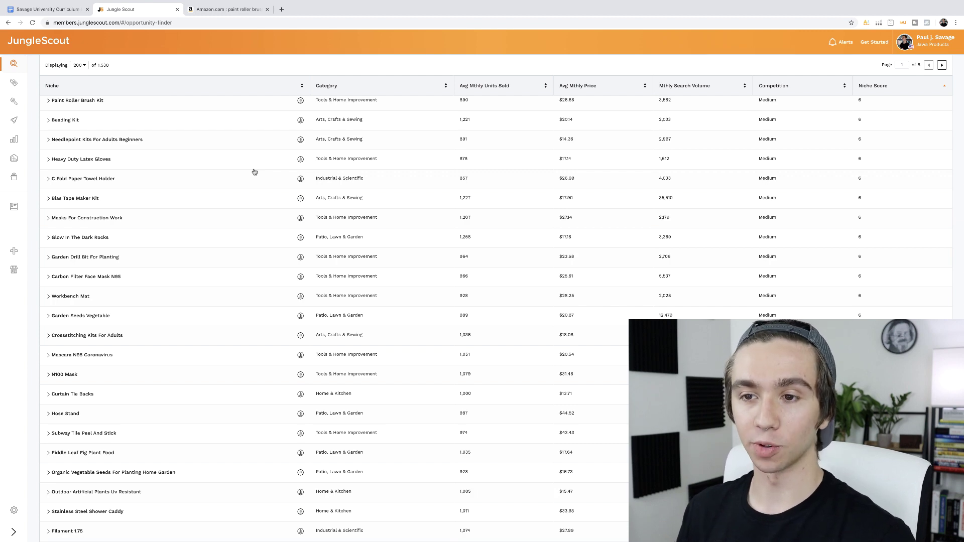
{"action": "scroll", "coordinate": [254, 172], "scroll_direction": "down", "scroll_amount": 5}
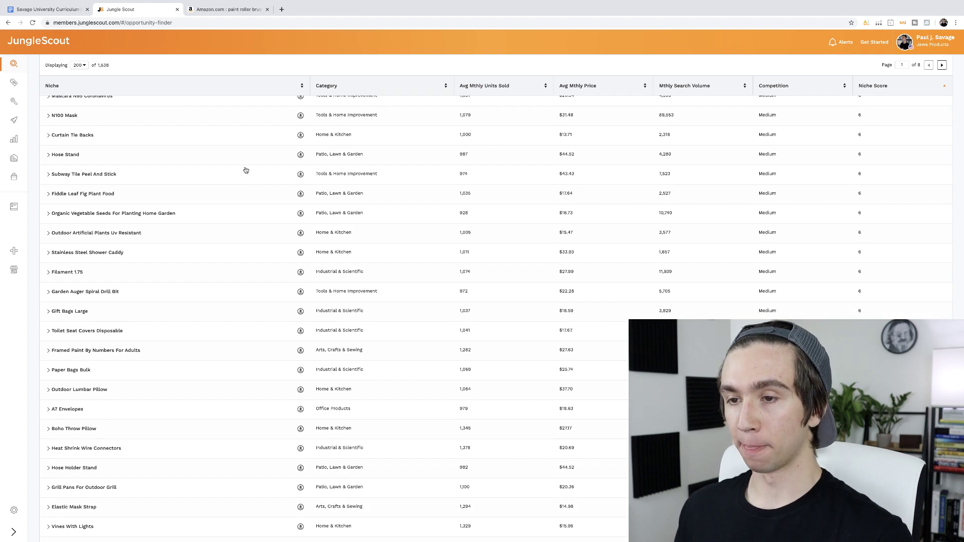
{"action": "scroll", "coordinate": [245, 171], "scroll_direction": "down", "scroll_amount": 1}
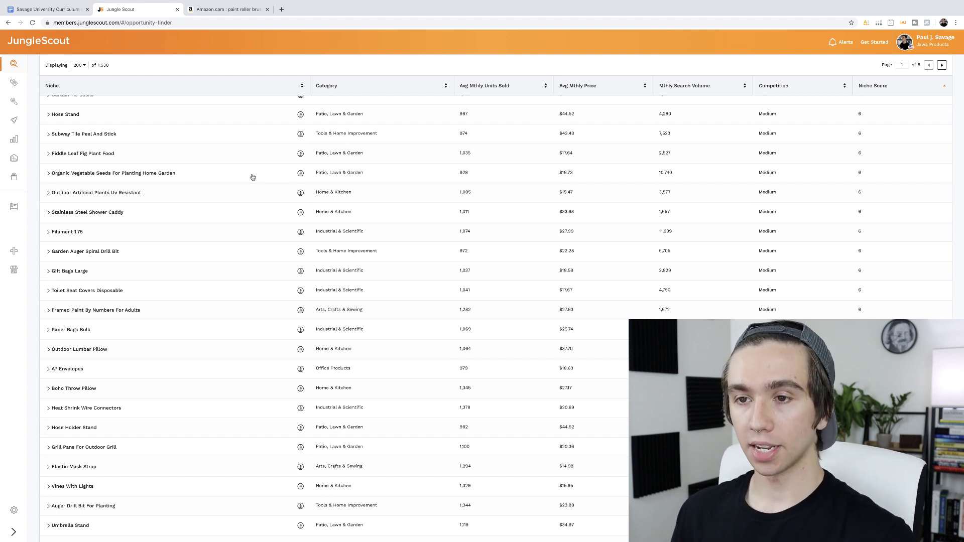
{"action": "scroll", "coordinate": [256, 175], "scroll_direction": "down", "scroll_amount": 2}
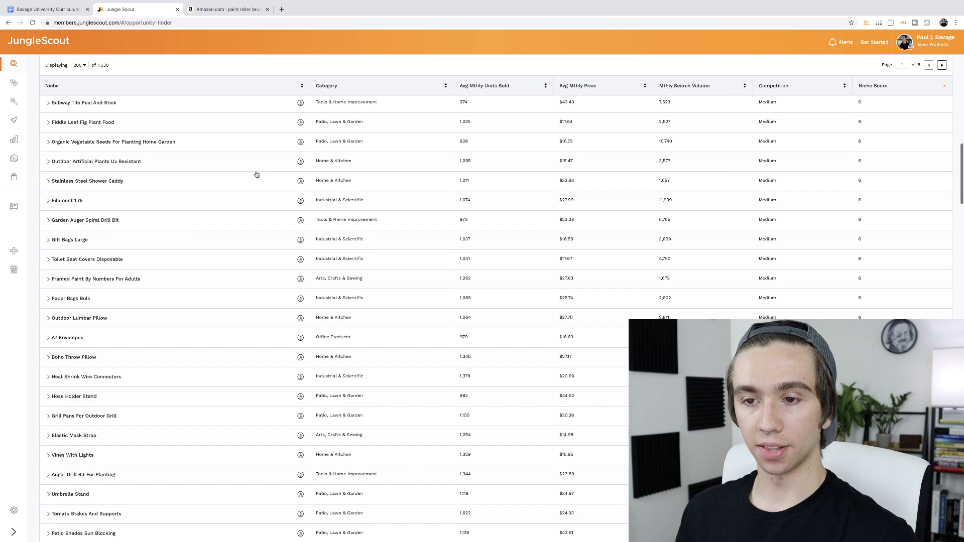
{"action": "scroll", "coordinate": [256, 174], "scroll_direction": "down", "scroll_amount": 3}
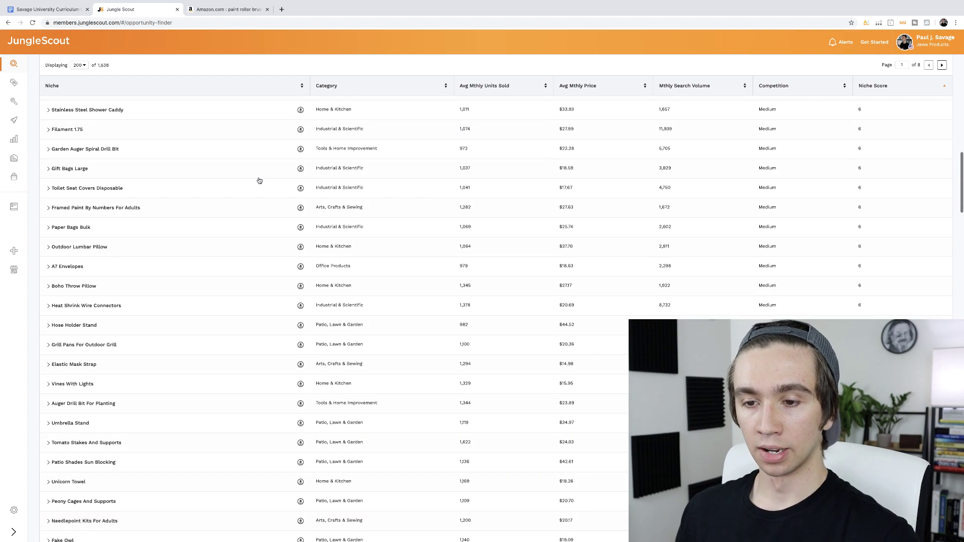
{"action": "scroll", "coordinate": [246, 216], "scroll_direction": "down", "scroll_amount": 1}
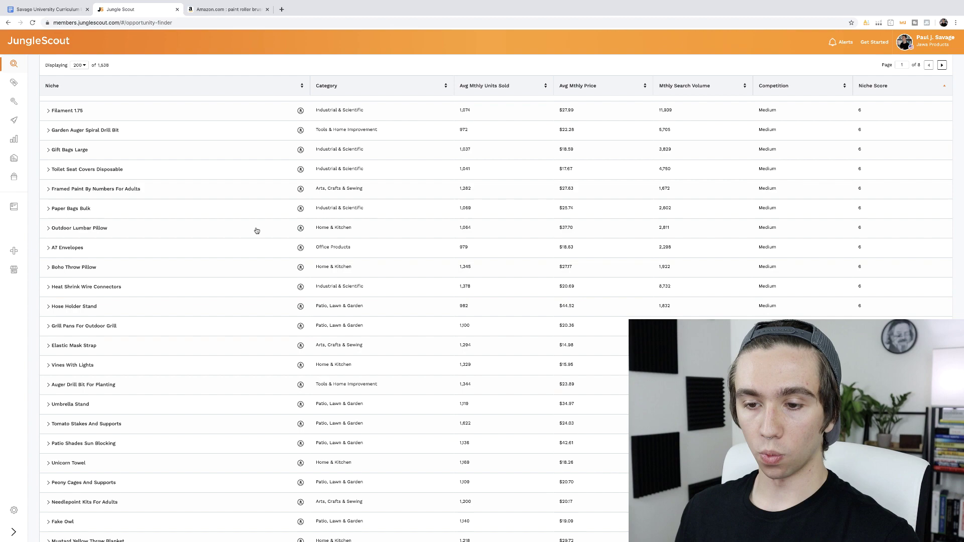
{"action": "left_click", "coordinate": [300, 385]}
{"action": "scroll", "coordinate": [462, 226], "scroll_direction": "down", "scroll_amount": 2}
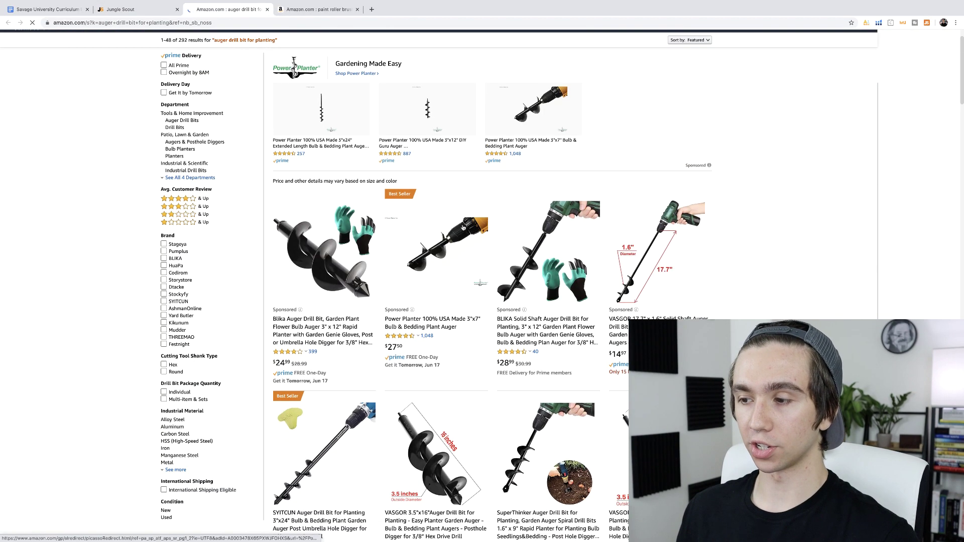
{"action": "left_click", "coordinate": [159, 2]}
{"action": "left_click", "coordinate": [229, 9]}
{"action": "scroll", "coordinate": [634, 234], "scroll_direction": "down", "scroll_amount": 2}
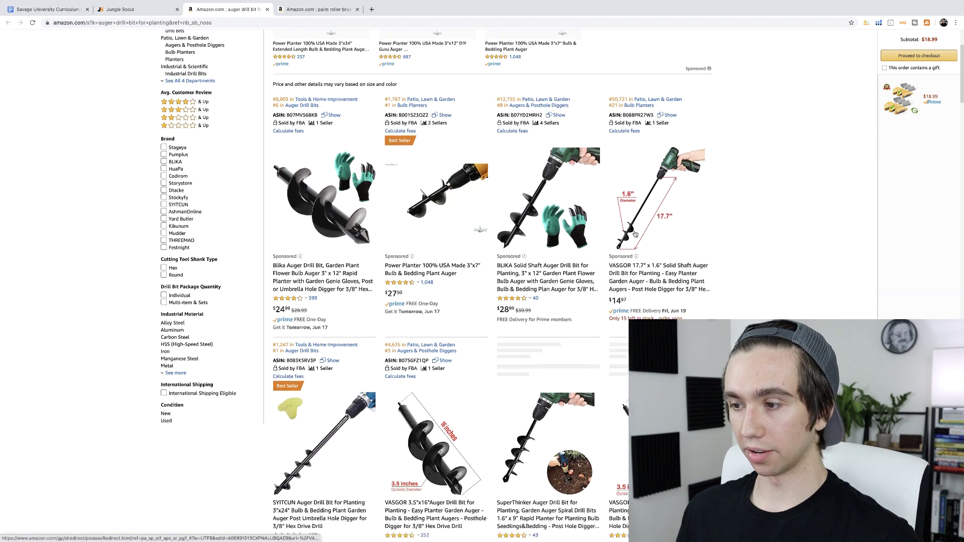
{"action": "scroll", "coordinate": [634, 234], "scroll_direction": "down", "scroll_amount": 1}
{"action": "scroll", "coordinate": [694, 265], "scroll_direction": "down", "scroll_amount": 4}
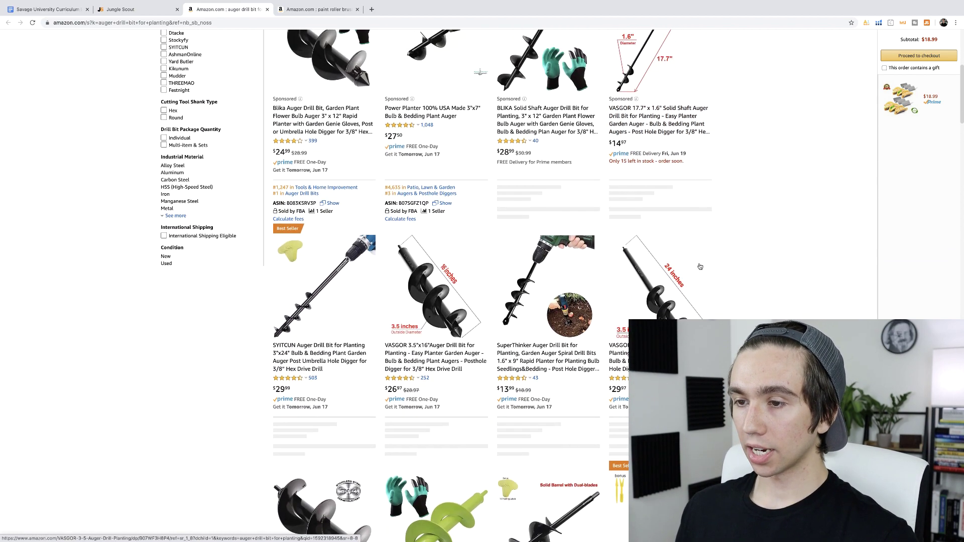
{"action": "scroll", "coordinate": [699, 267], "scroll_direction": "up", "scroll_amount": 2}
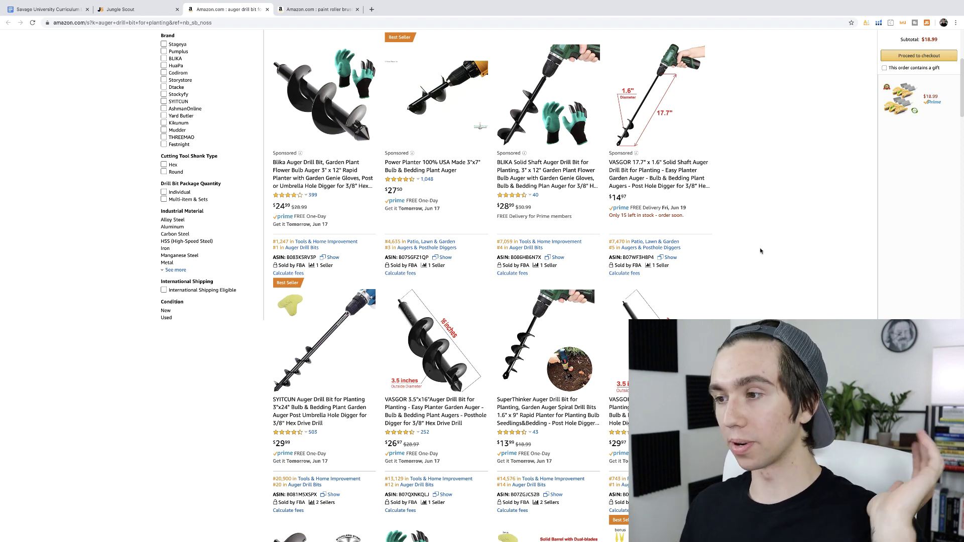
{"action": "scroll", "coordinate": [760, 251], "scroll_direction": "down", "scroll_amount": 3}
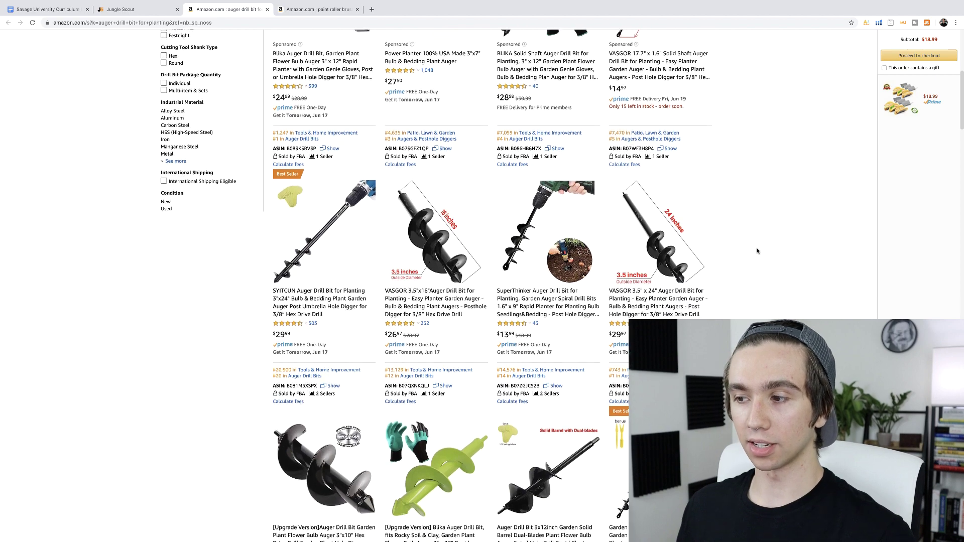
{"action": "scroll", "coordinate": [759, 250], "scroll_direction": "down", "scroll_amount": 2}
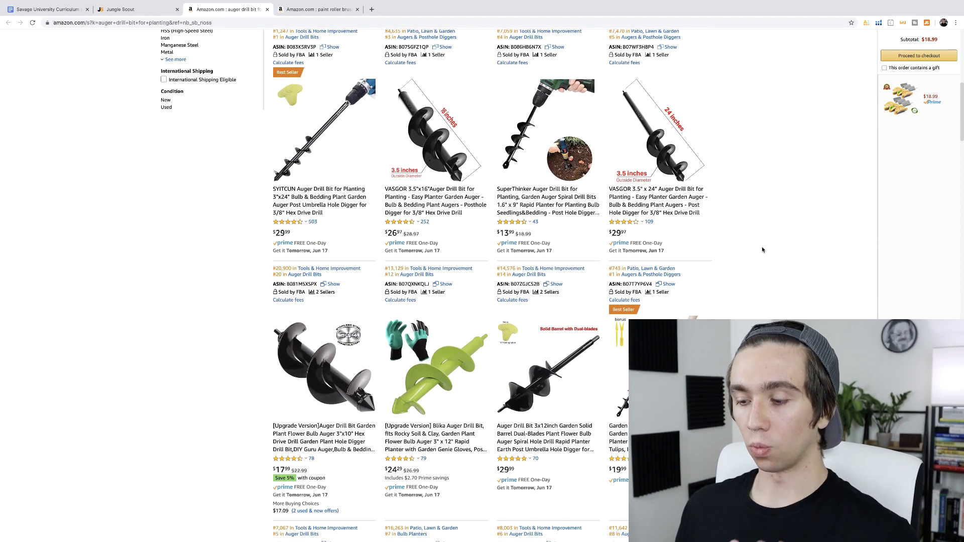
{"action": "scroll", "coordinate": [761, 249], "scroll_direction": "up", "scroll_amount": 10}
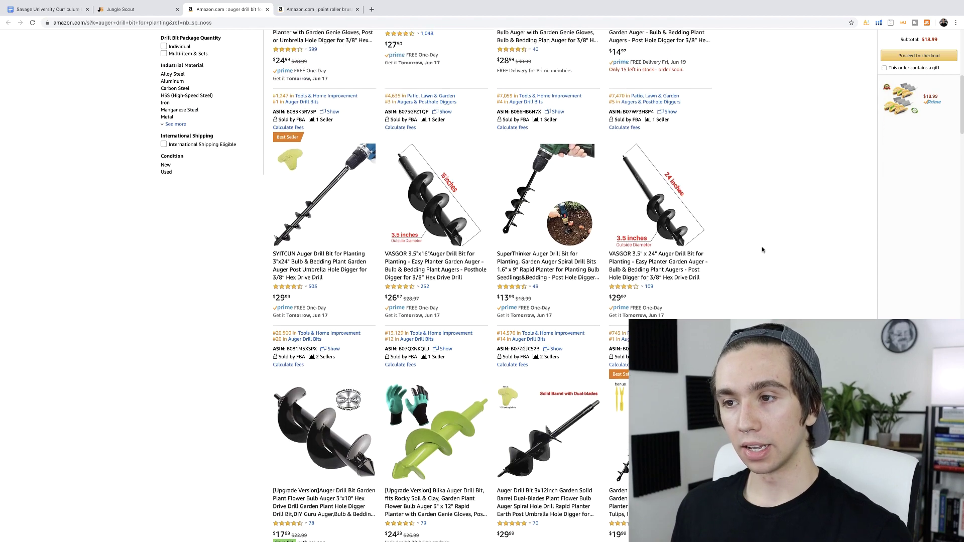
{"action": "scroll", "coordinate": [761, 250], "scroll_direction": "down", "scroll_amount": 3}
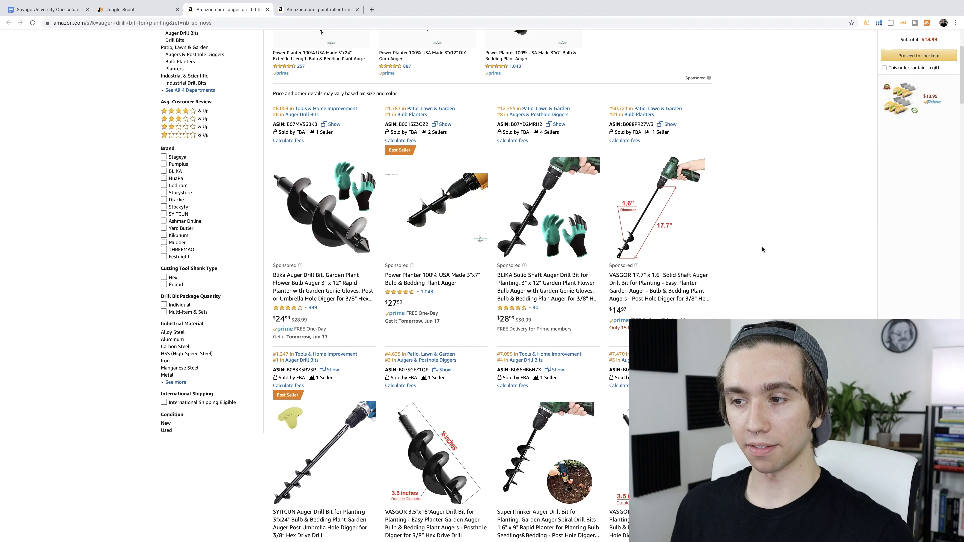
{"action": "scroll", "coordinate": [761, 249], "scroll_direction": "down", "scroll_amount": 3}
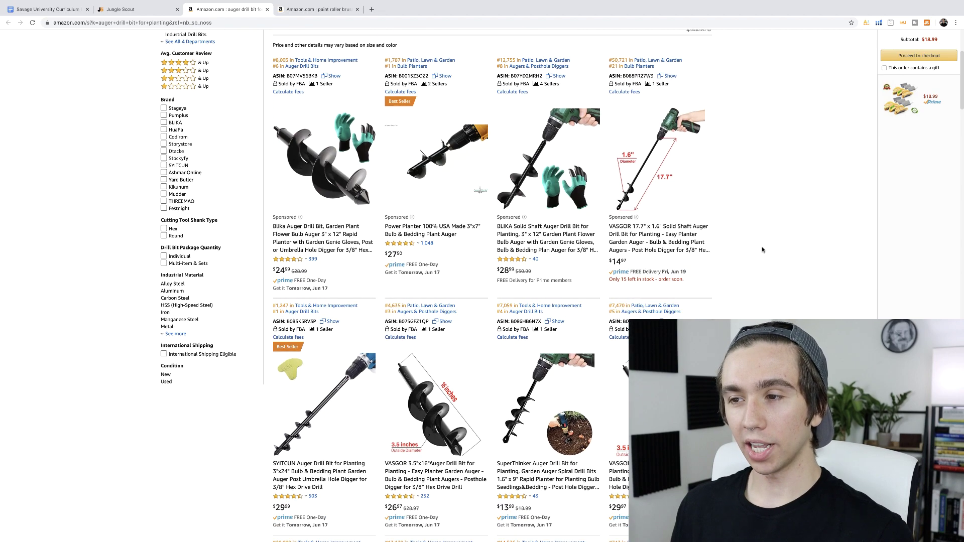
{"action": "scroll", "coordinate": [762, 250], "scroll_direction": "down", "scroll_amount": 3}
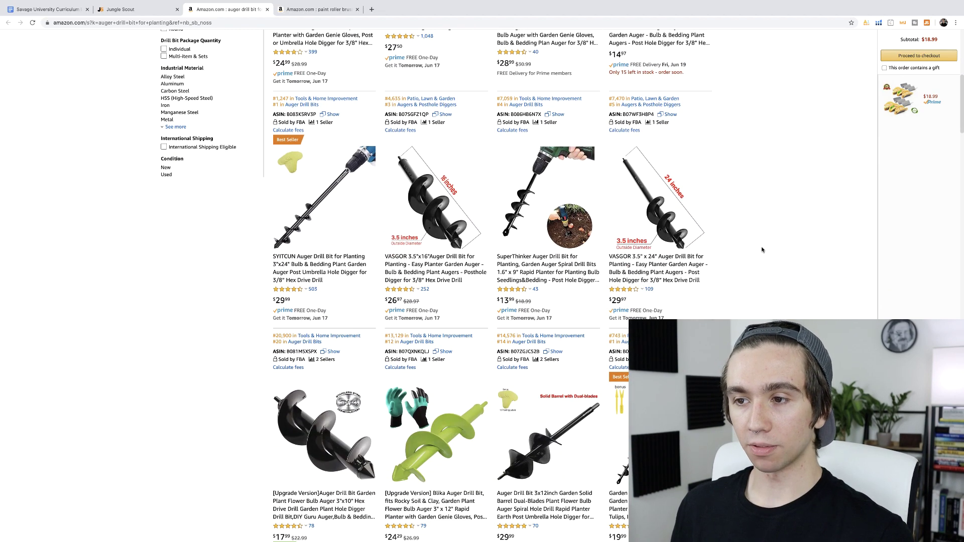
{"action": "scroll", "coordinate": [761, 250], "scroll_direction": "up", "scroll_amount": 3}
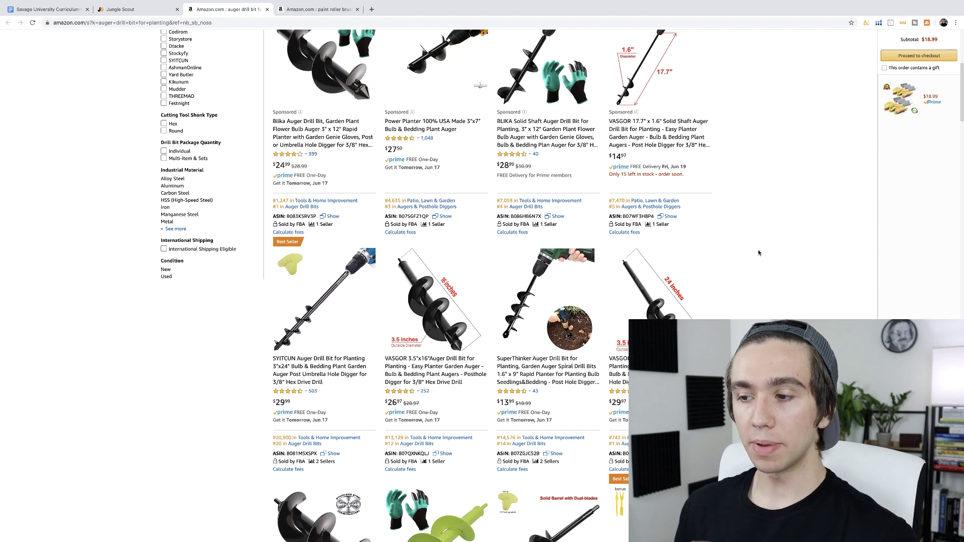
{"action": "scroll", "coordinate": [758, 253], "scroll_direction": "down", "scroll_amount": 8}
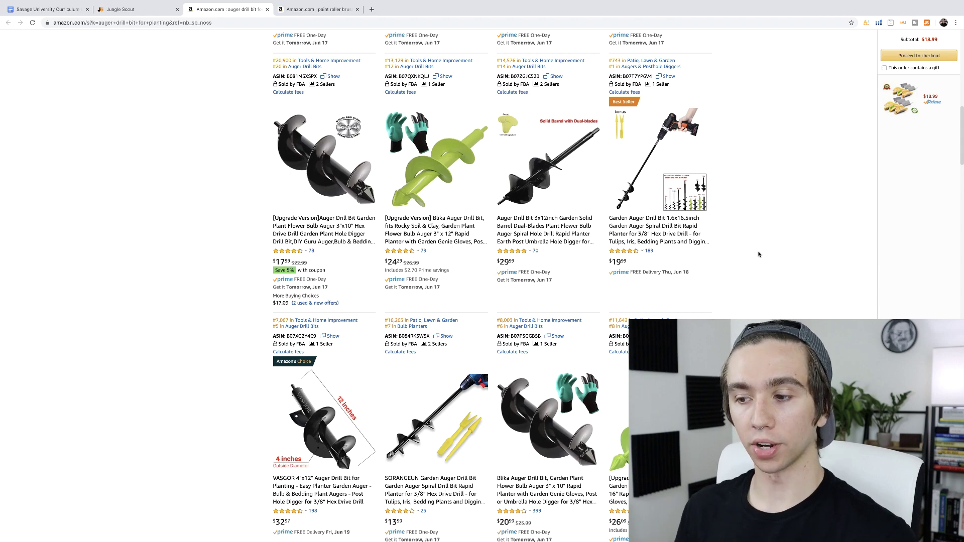
{"action": "scroll", "coordinate": [758, 254], "scroll_direction": "down", "scroll_amount": 15}
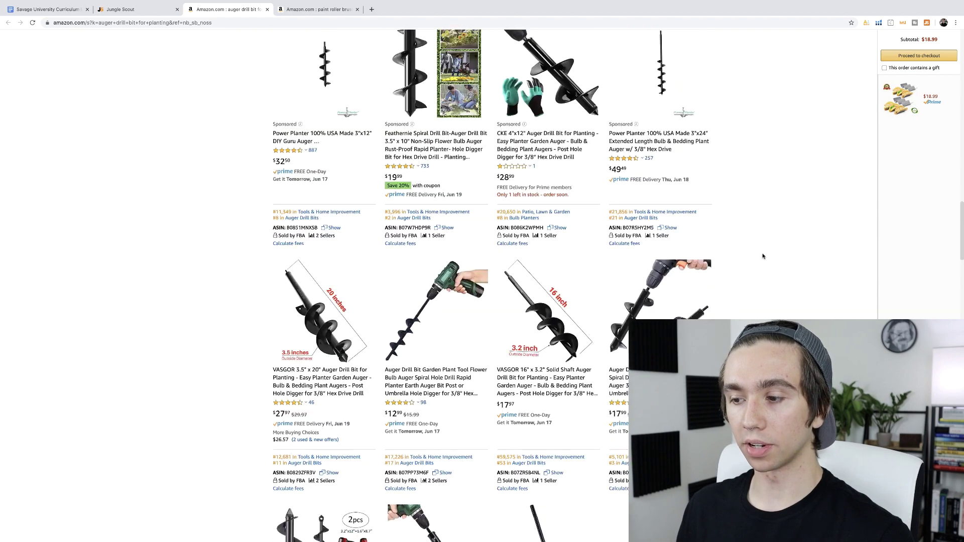
{"action": "scroll", "coordinate": [763, 256], "scroll_direction": "down", "scroll_amount": 20}
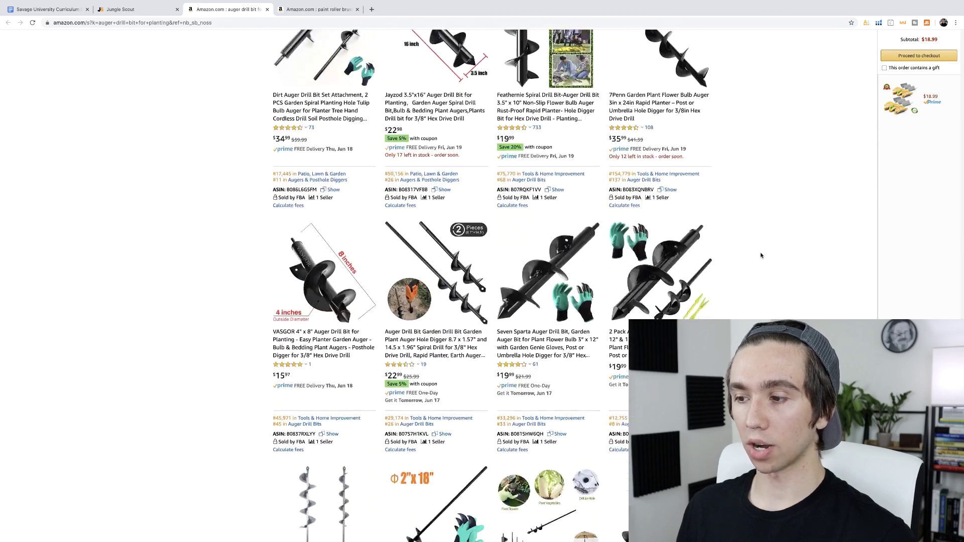
{"action": "scroll", "coordinate": [760, 256], "scroll_direction": "down", "scroll_amount": 12}
{"action": "scroll", "coordinate": [760, 256], "scroll_direction": "up", "scroll_amount": 4}
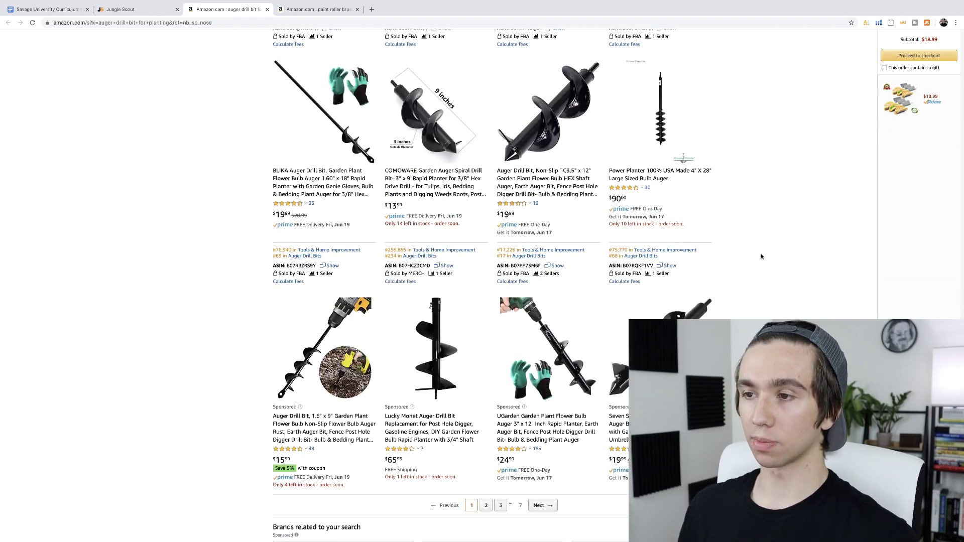
{"action": "scroll", "coordinate": [761, 257], "scroll_direction": "up", "scroll_amount": 6}
{"action": "scroll", "coordinate": [761, 257], "scroll_direction": "up", "scroll_amount": 7}
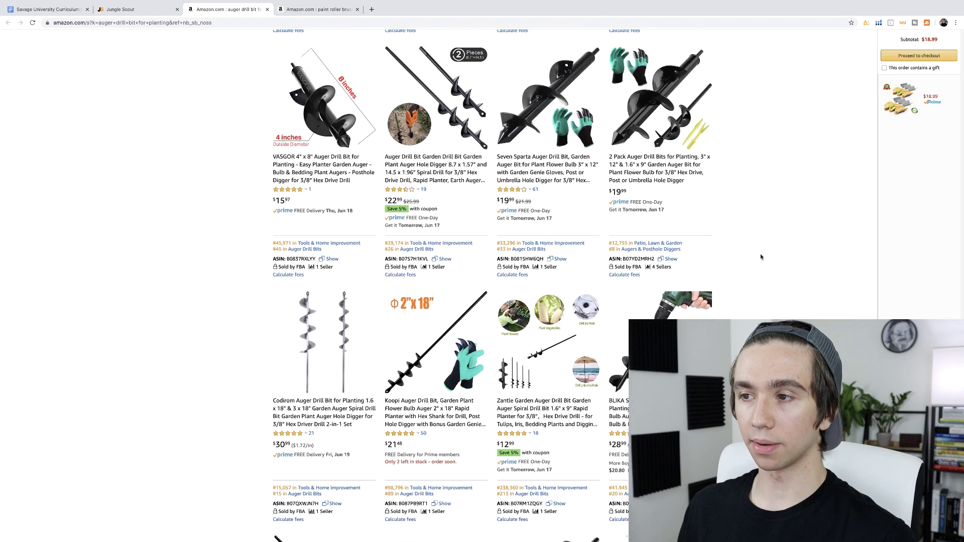
{"action": "scroll", "coordinate": [760, 256], "scroll_direction": "up", "scroll_amount": 1}
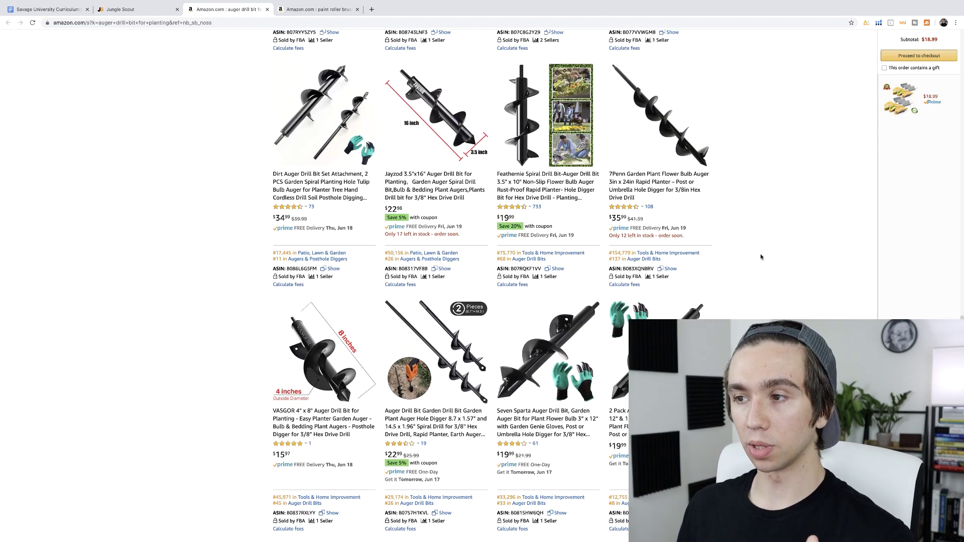
{"action": "scroll", "coordinate": [762, 257], "scroll_direction": "up", "scroll_amount": 15}
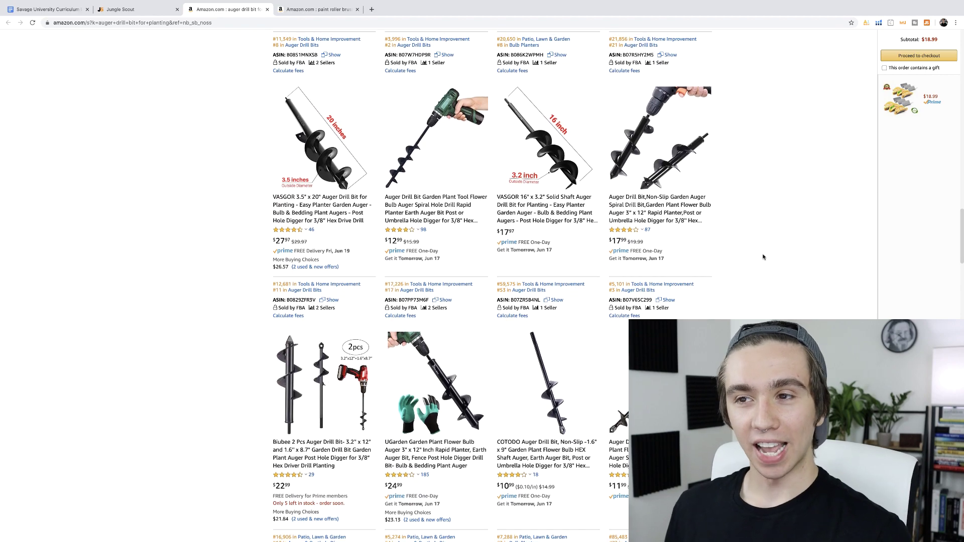
{"action": "scroll", "coordinate": [762, 256], "scroll_direction": "up", "scroll_amount": 3}
{"action": "scroll", "coordinate": [762, 258], "scroll_direction": "up", "scroll_amount": 10}
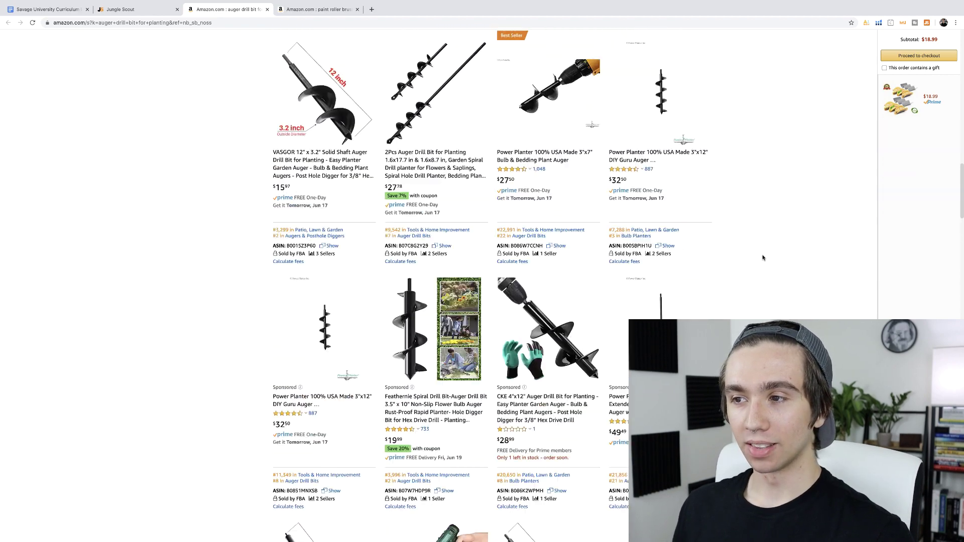
{"action": "scroll", "coordinate": [762, 258], "scroll_direction": "up", "scroll_amount": 10}
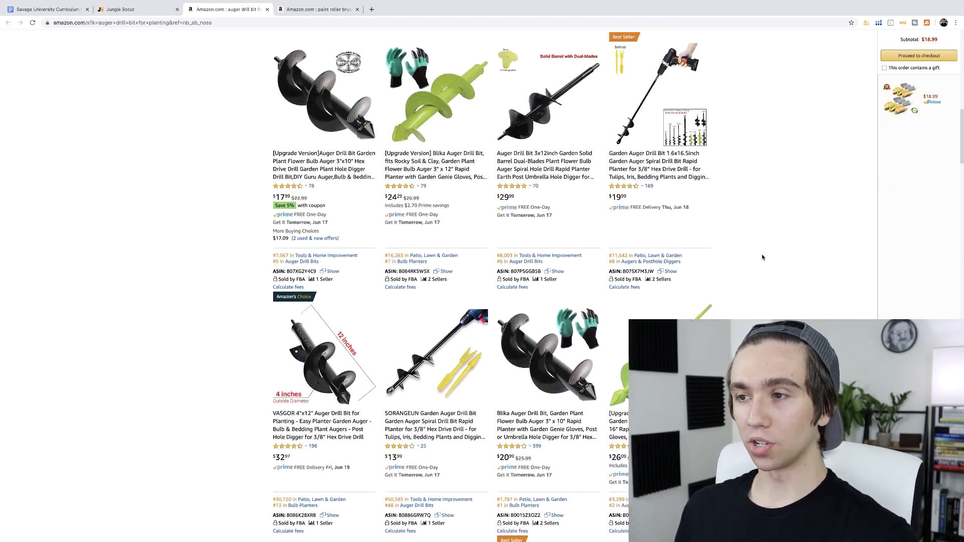
{"action": "scroll", "coordinate": [762, 257], "scroll_direction": "up", "scroll_amount": 8}
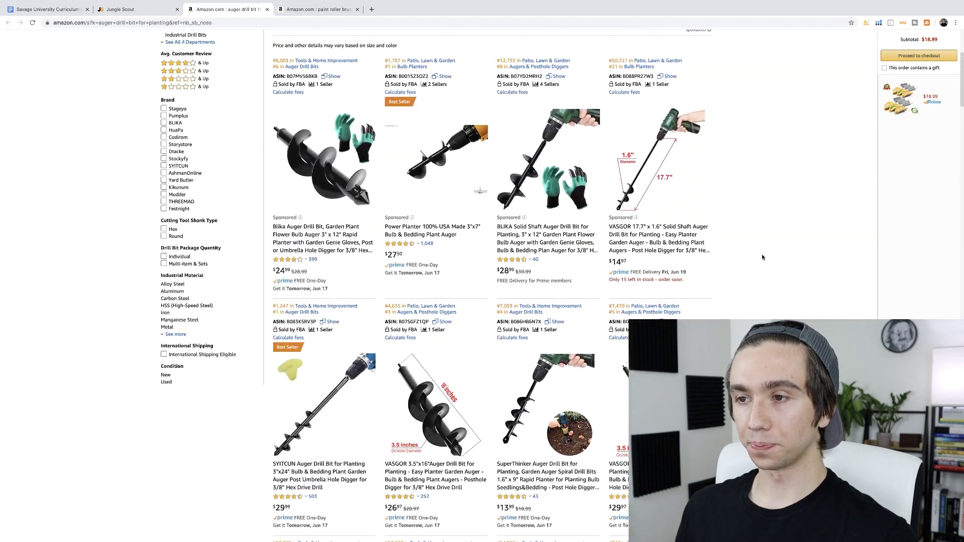
{"action": "scroll", "coordinate": [761, 258], "scroll_direction": "down", "scroll_amount": 2}
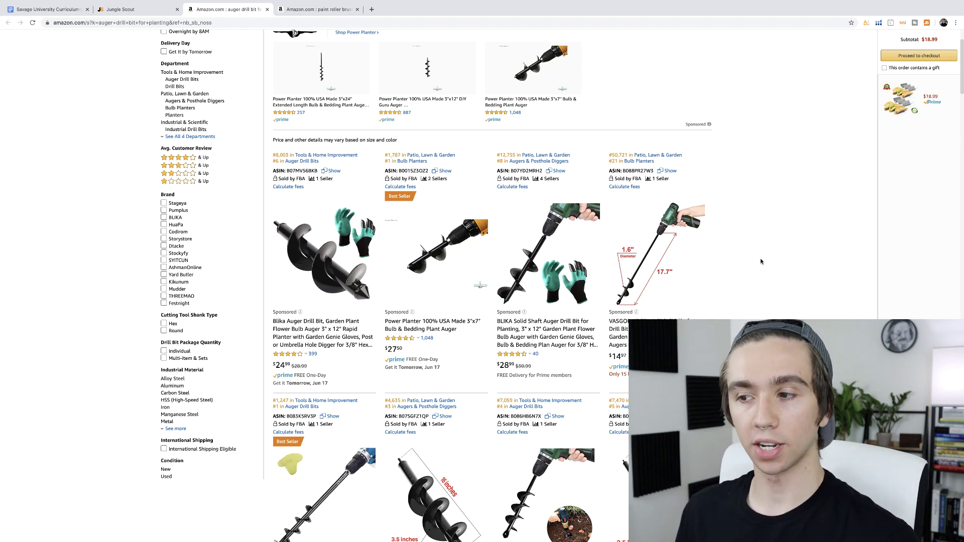
{"action": "scroll", "coordinate": [760, 259], "scroll_direction": "down", "scroll_amount": 2}
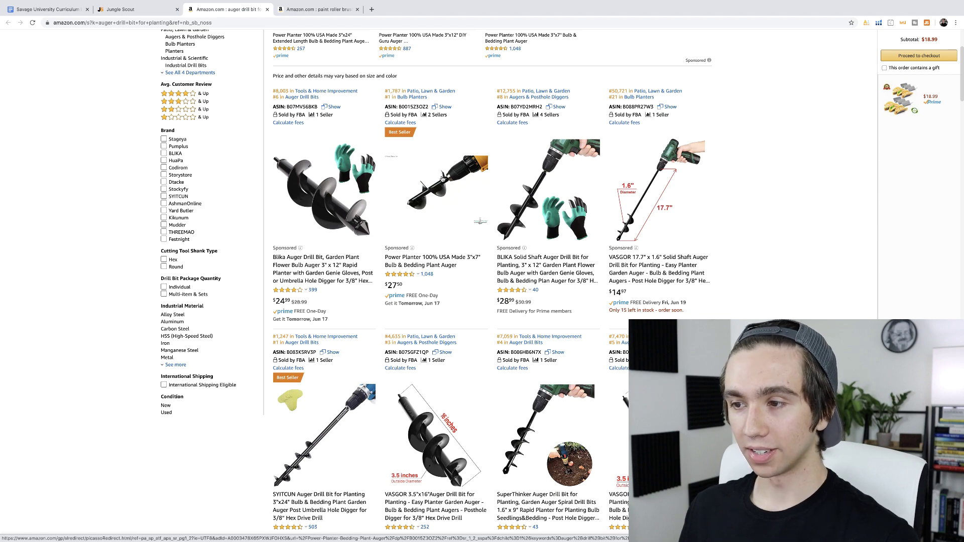
{"action": "scroll", "coordinate": [436, 186], "scroll_direction": "down", "scroll_amount": 5}
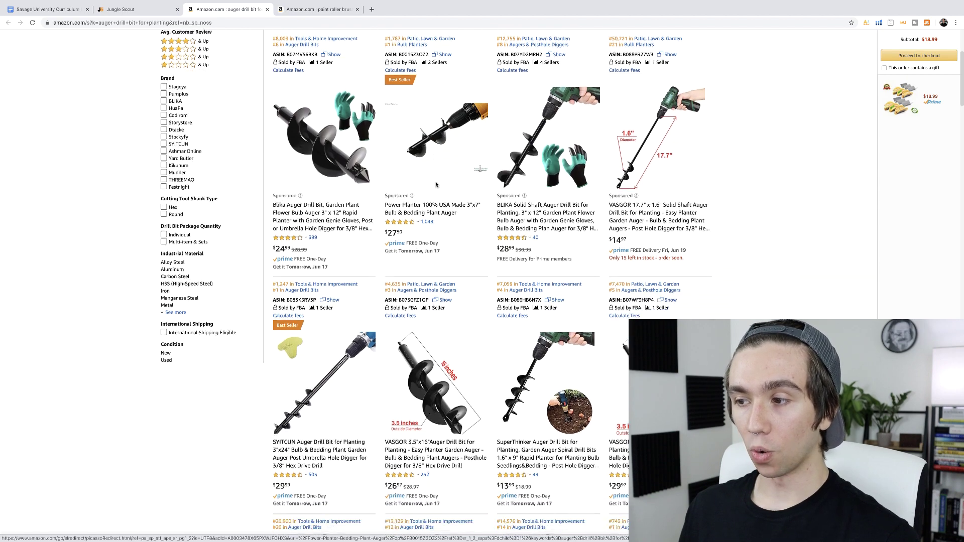
{"action": "scroll", "coordinate": [436, 185], "scroll_direction": "down", "scroll_amount": 1}
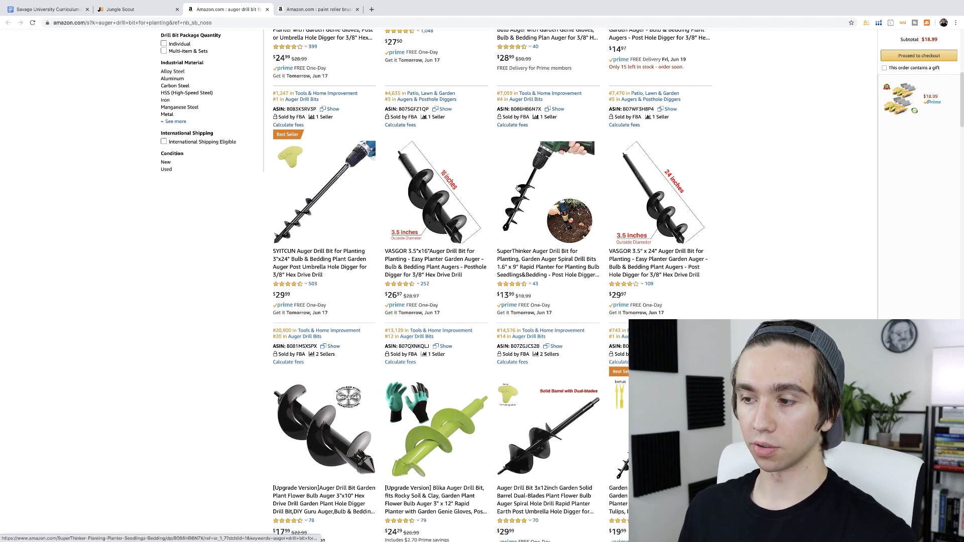
{"action": "scroll", "coordinate": [426, 159], "scroll_direction": "up", "scroll_amount": 3}
{"action": "scroll", "coordinate": [554, 305], "scroll_direction": "down", "scroll_amount": 3}
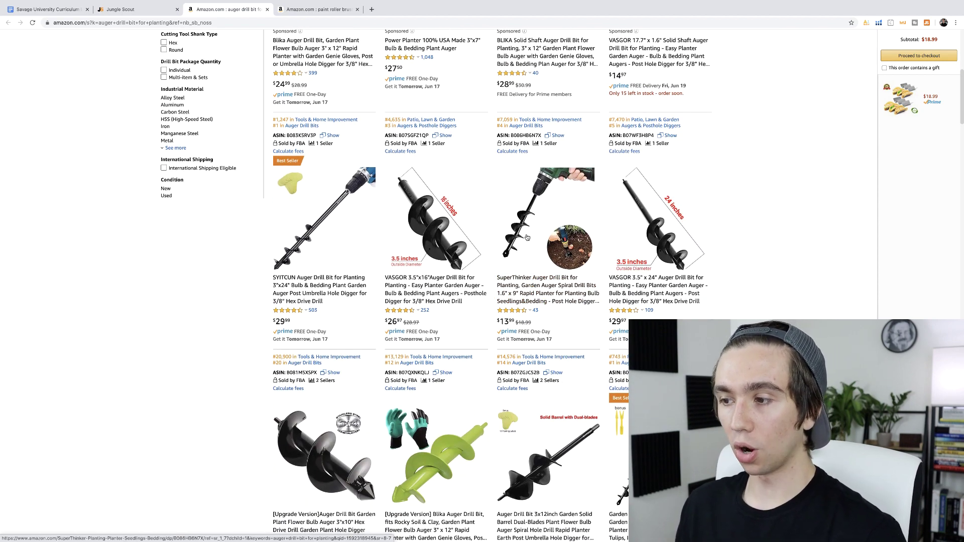
{"action": "scroll", "coordinate": [571, 147], "scroll_direction": "up", "scroll_amount": 3}
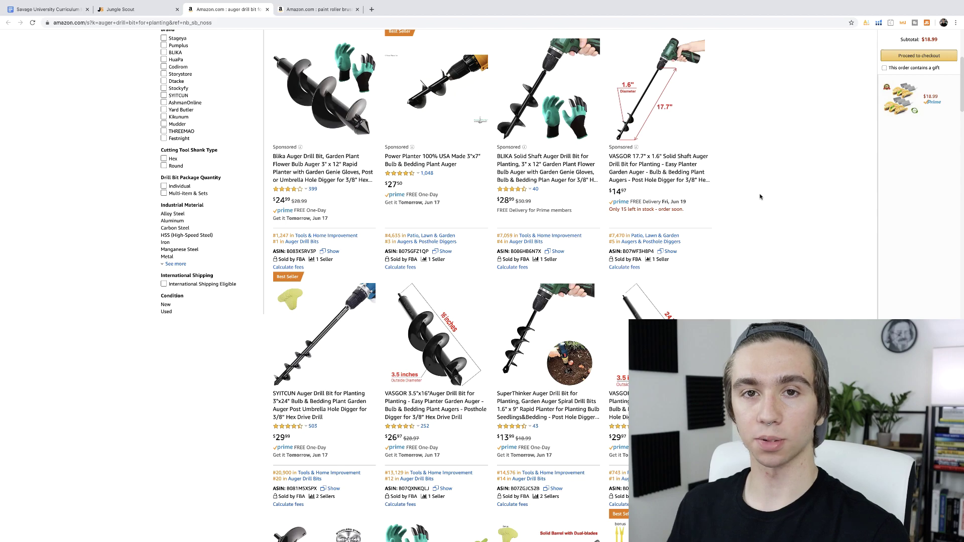
{"action": "scroll", "coordinate": [759, 197], "scroll_direction": "down", "scroll_amount": 15}
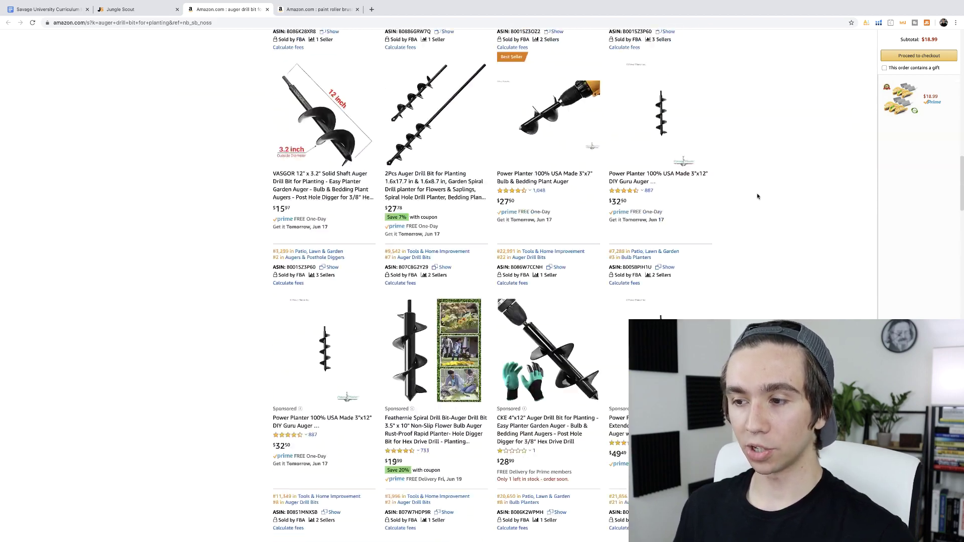
{"action": "scroll", "coordinate": [758, 196], "scroll_direction": "down", "scroll_amount": 8}
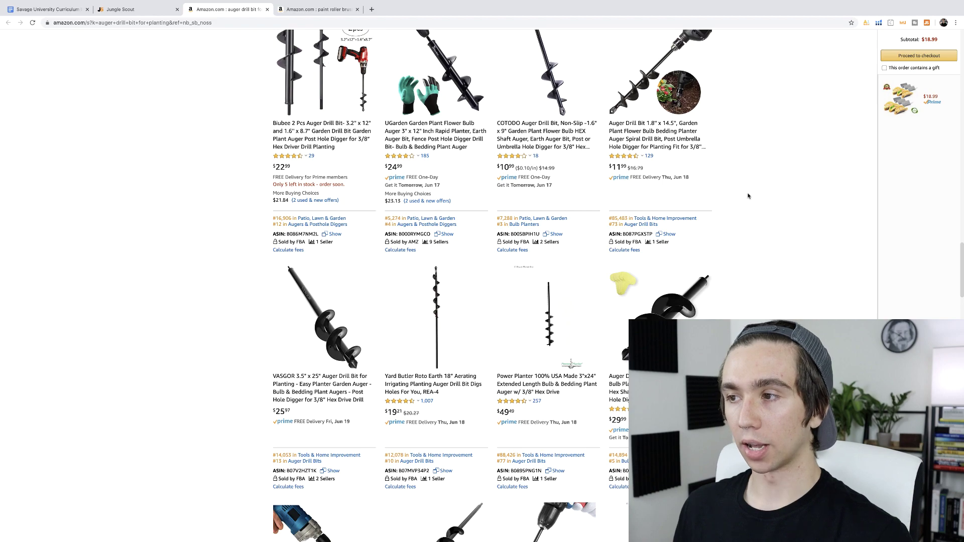
{"action": "scroll", "coordinate": [748, 196], "scroll_direction": "up", "scroll_amount": 15}
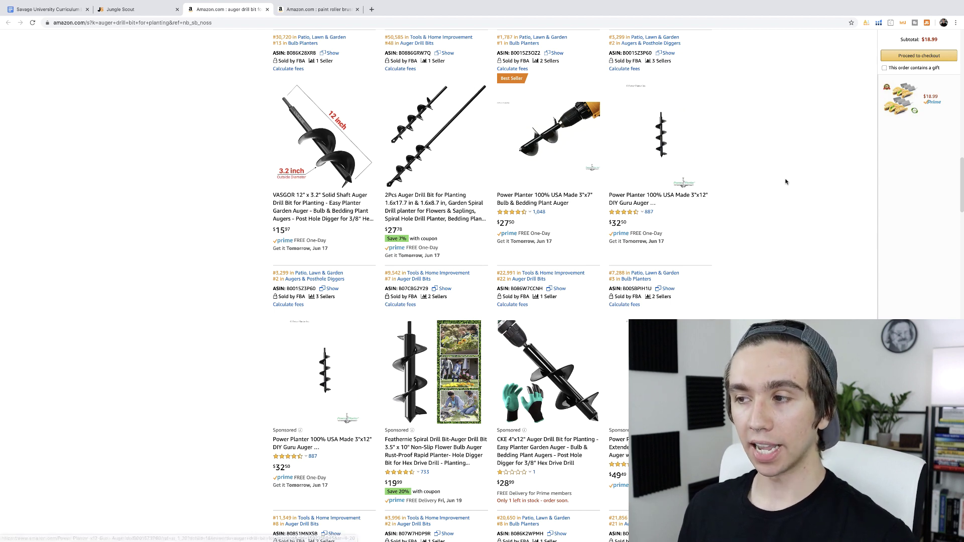
{"action": "scroll", "coordinate": [786, 183], "scroll_direction": "up", "scroll_amount": 2}
{"action": "scroll", "coordinate": [786, 181], "scroll_direction": "down", "scroll_amount": 2}
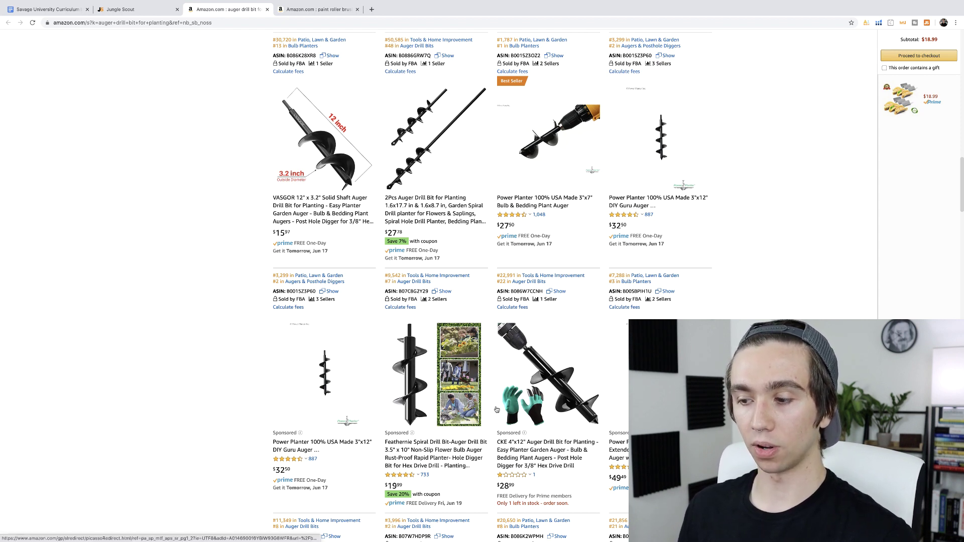
{"action": "scroll", "coordinate": [498, 190], "scroll_direction": "down", "scroll_amount": 4}
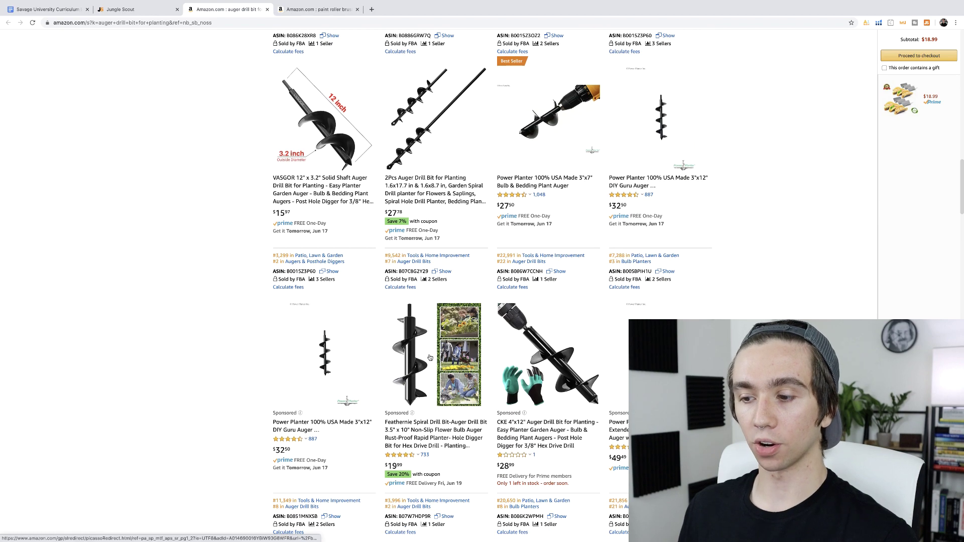
{"action": "scroll", "coordinate": [414, 321], "scroll_direction": "down", "scroll_amount": 2}
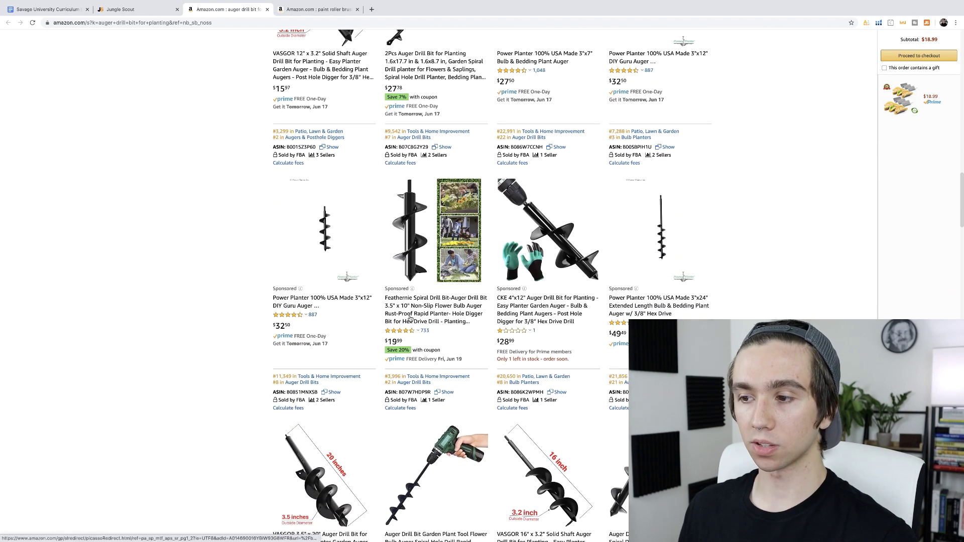
{"action": "scroll", "coordinate": [341, 325], "scroll_direction": "down", "scroll_amount": 2}
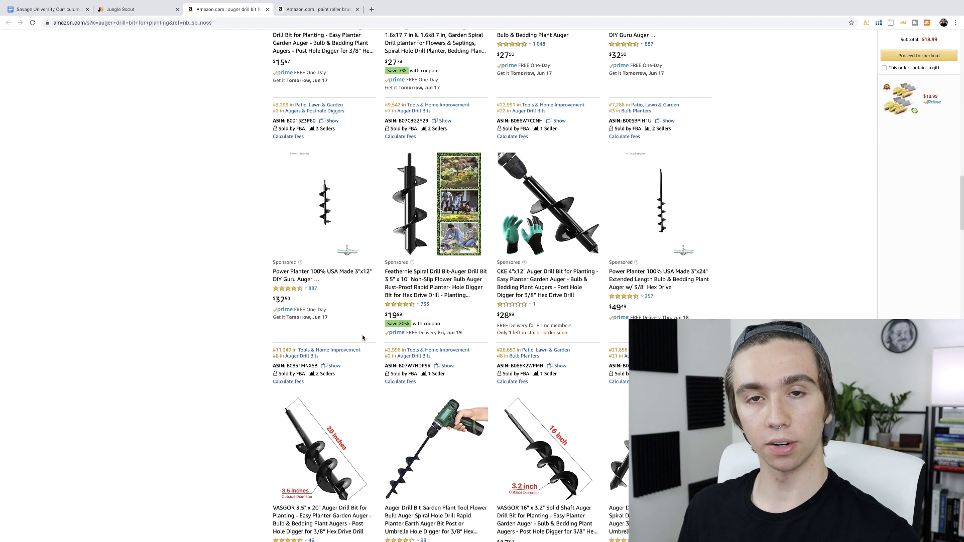
{"action": "scroll", "coordinate": [365, 338], "scroll_direction": "down", "scroll_amount": 3}
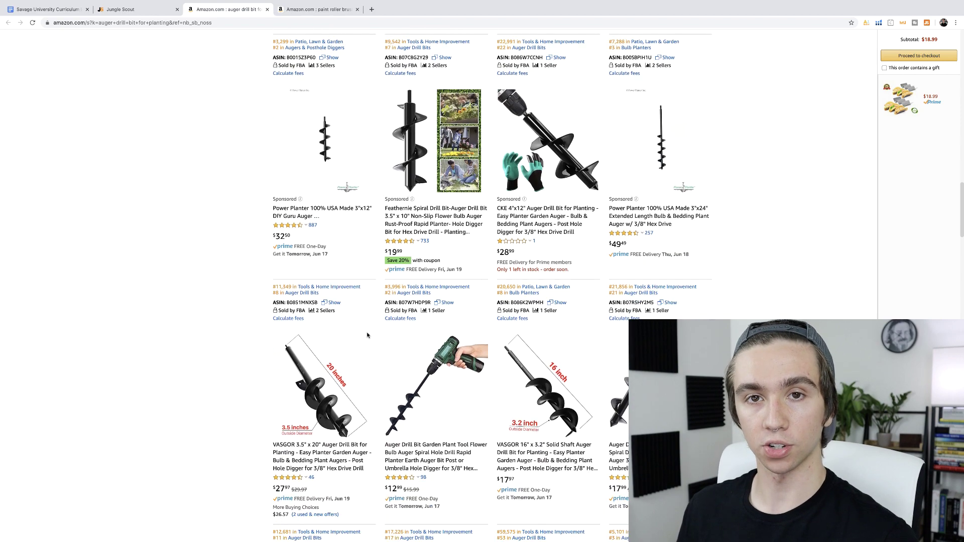
{"action": "scroll", "coordinate": [368, 336], "scroll_direction": "down", "scroll_amount": 2}
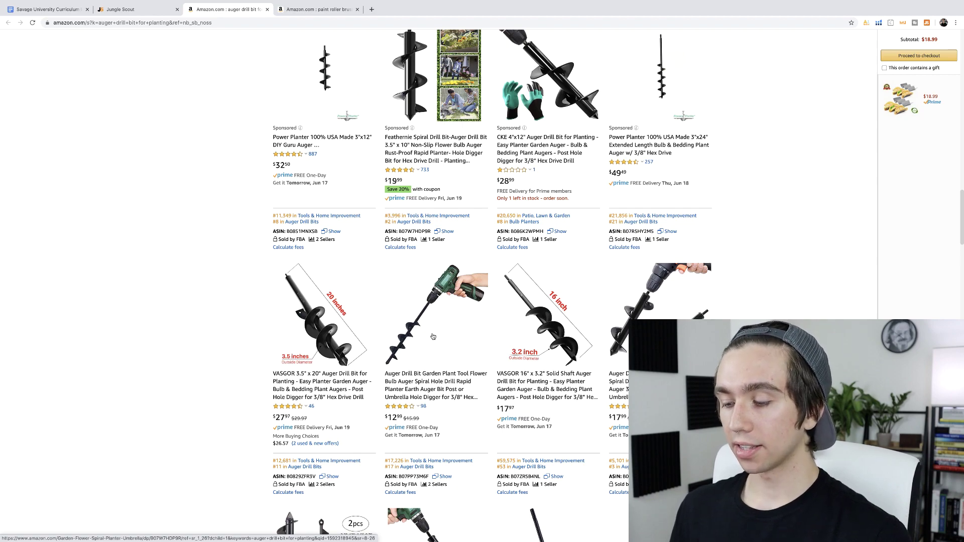
{"action": "scroll", "coordinate": [434, 336], "scroll_direction": "up", "scroll_amount": 10}
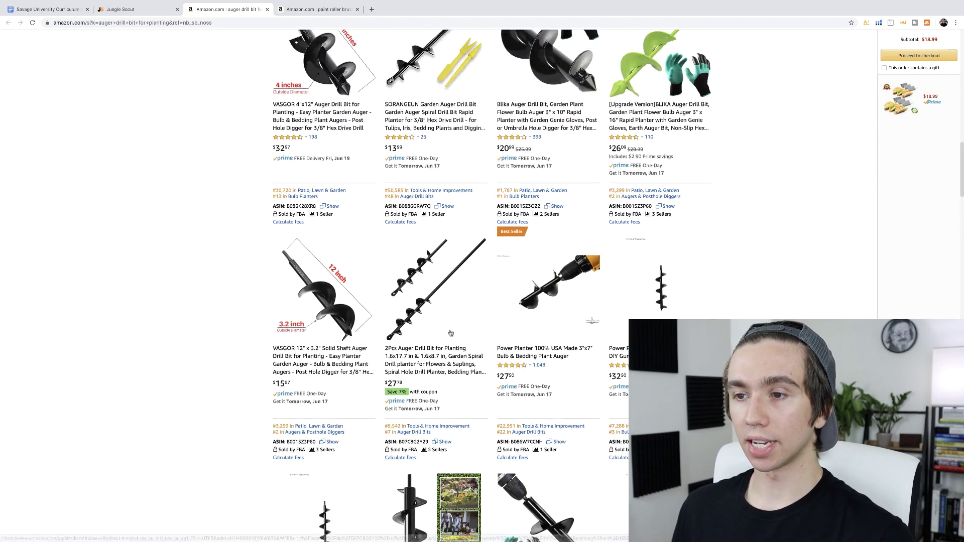
{"action": "scroll", "coordinate": [575, 300], "scroll_direction": "up", "scroll_amount": 6}
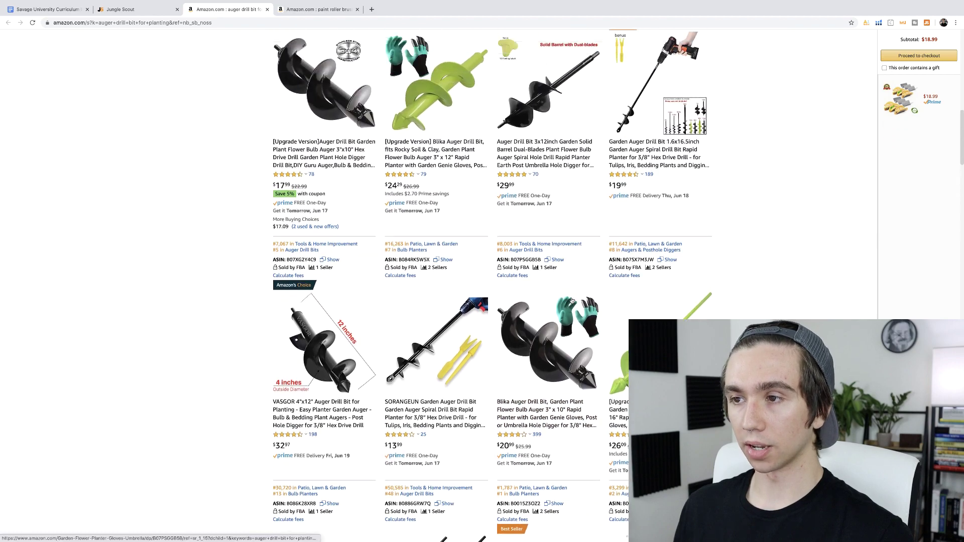
{"action": "scroll", "coordinate": [569, 299], "scroll_direction": "up", "scroll_amount": 7}
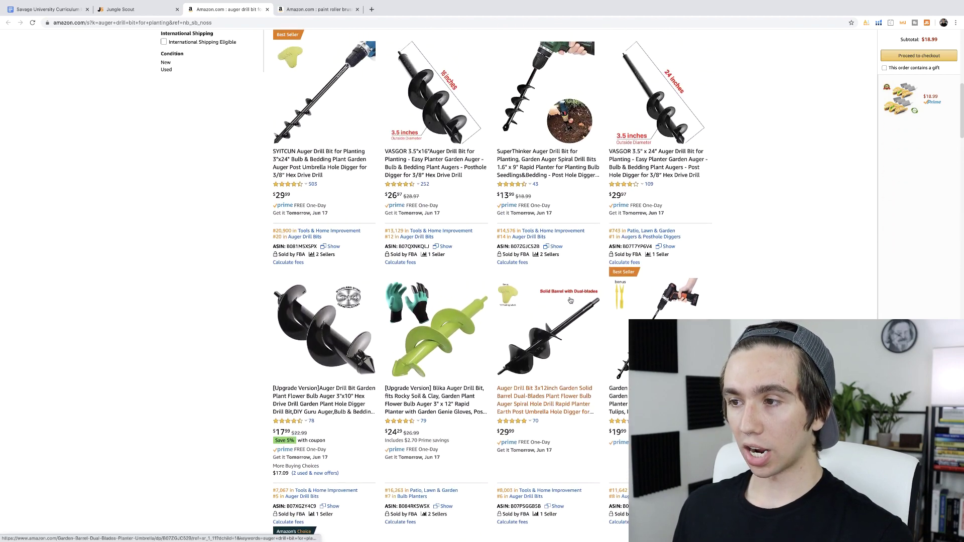
{"action": "scroll", "coordinate": [569, 300], "scroll_direction": "up", "scroll_amount": 5}
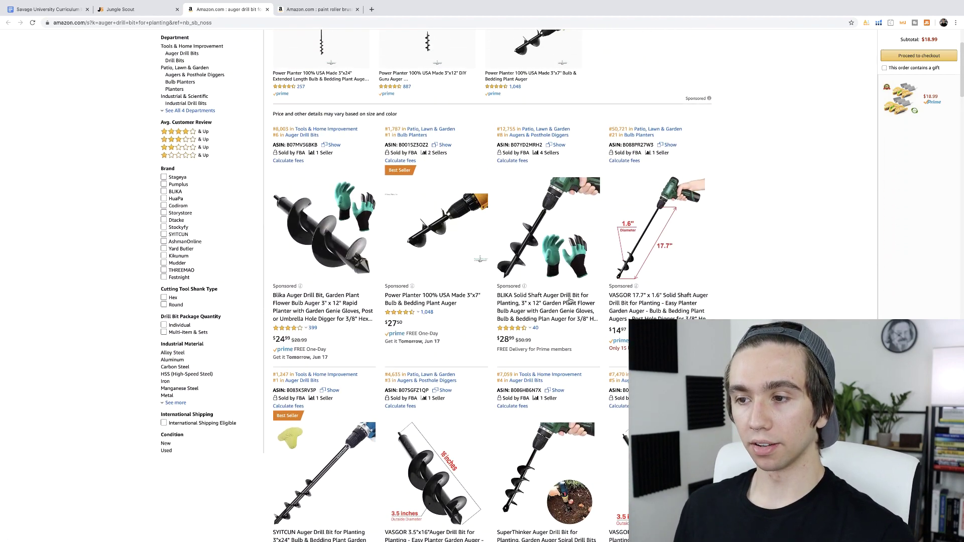
{"action": "scroll", "coordinate": [570, 300], "scroll_direction": "up", "scroll_amount": 1}
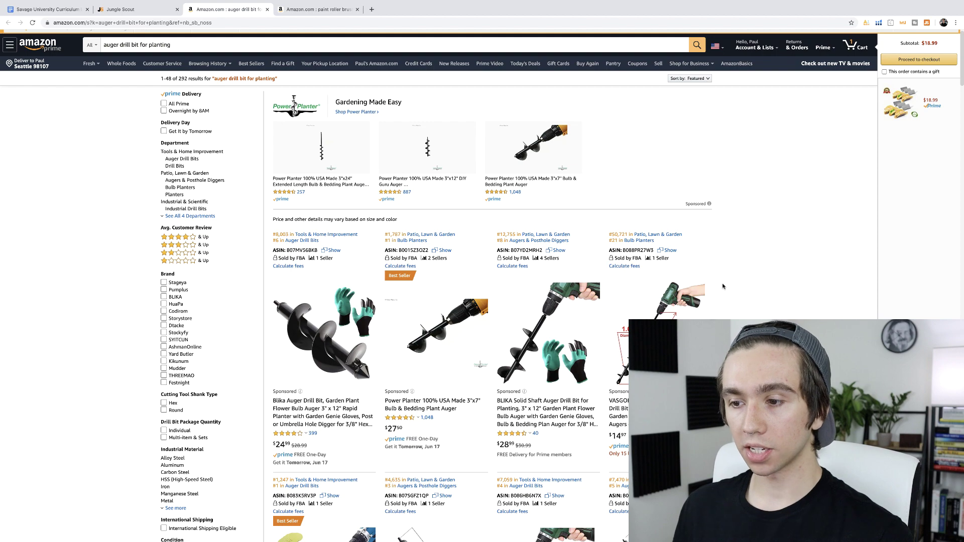
{"action": "scroll", "coordinate": [736, 282], "scroll_direction": "down", "scroll_amount": 1}
{"action": "scroll", "coordinate": [736, 286], "scroll_direction": "up", "scroll_amount": 1}
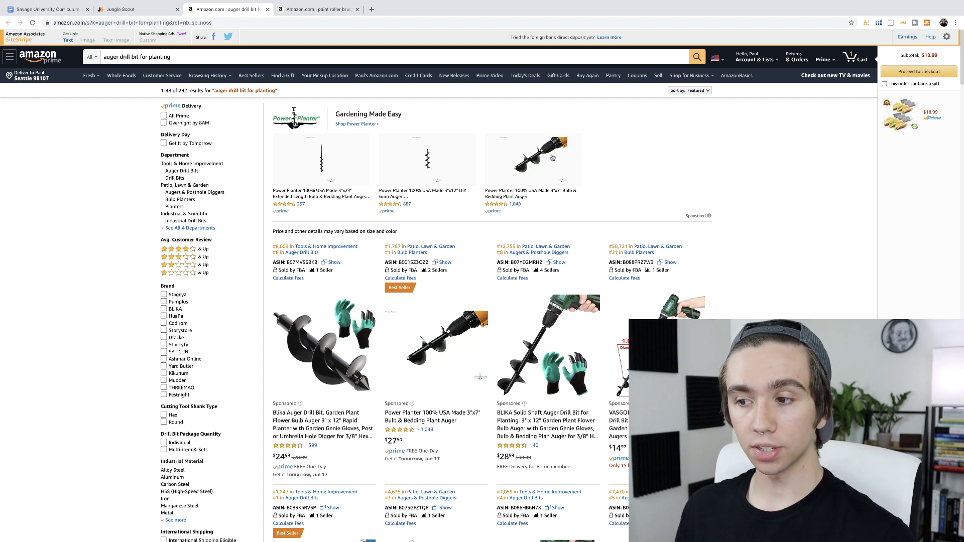
{"action": "scroll", "coordinate": [577, 163], "scroll_direction": "down", "scroll_amount": 5}
{"action": "scroll", "coordinate": [577, 165], "scroll_direction": "down", "scroll_amount": 4}
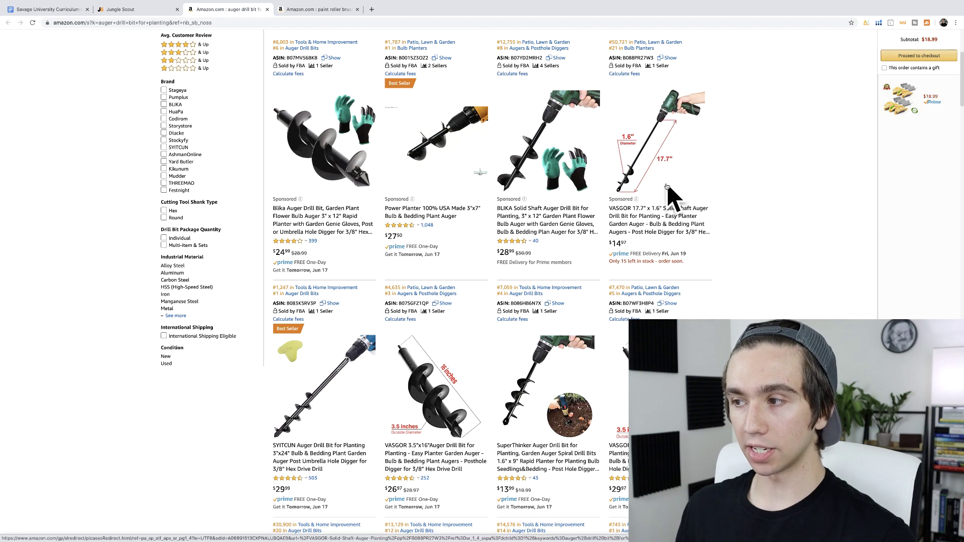
{"action": "scroll", "coordinate": [667, 183], "scroll_direction": "down", "scroll_amount": 3}
{"action": "scroll", "coordinate": [667, 183], "scroll_direction": "down", "scroll_amount": 3}
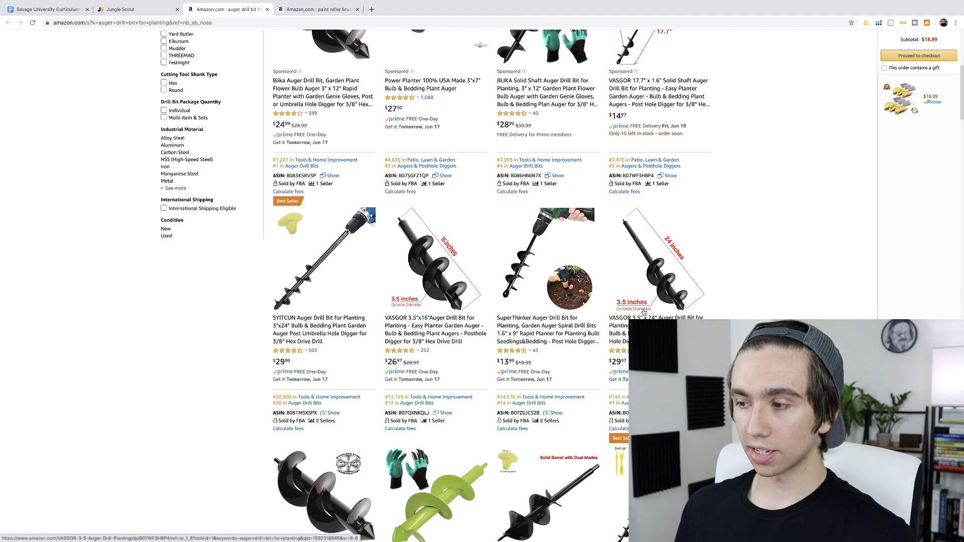